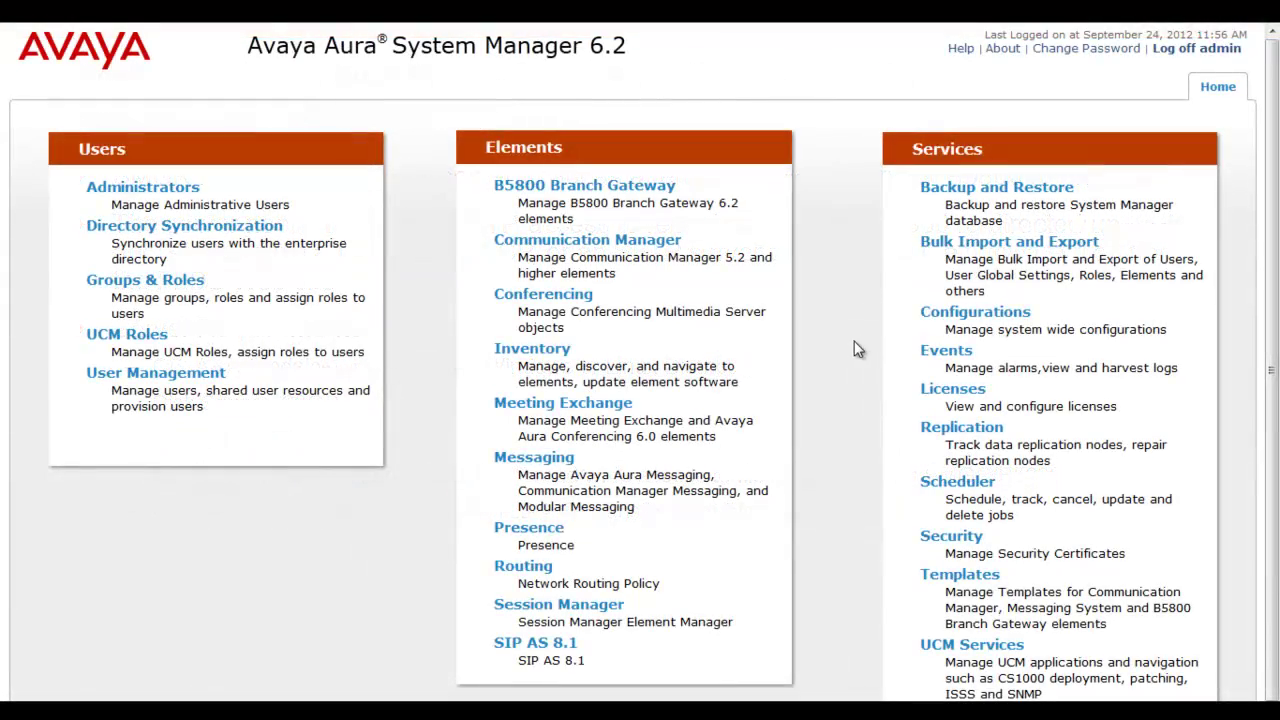
Step: Go to Inventory > Upgrade Management > Software Library and select the SMGR_DEFAULT_LOCAL library
{"action": "left_click", "coordinate": [842, 344]}
{"action": "left_click", "coordinate": [558, 348]}
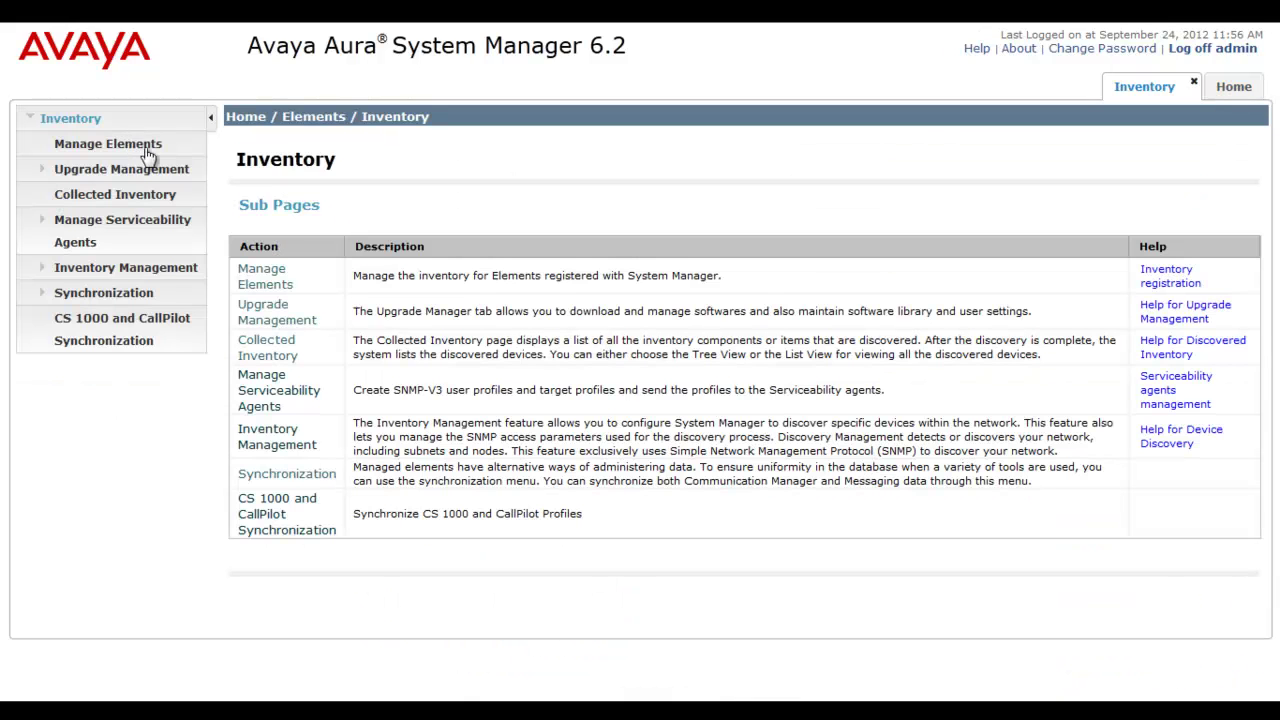
{"action": "left_click", "coordinate": [186, 170]}
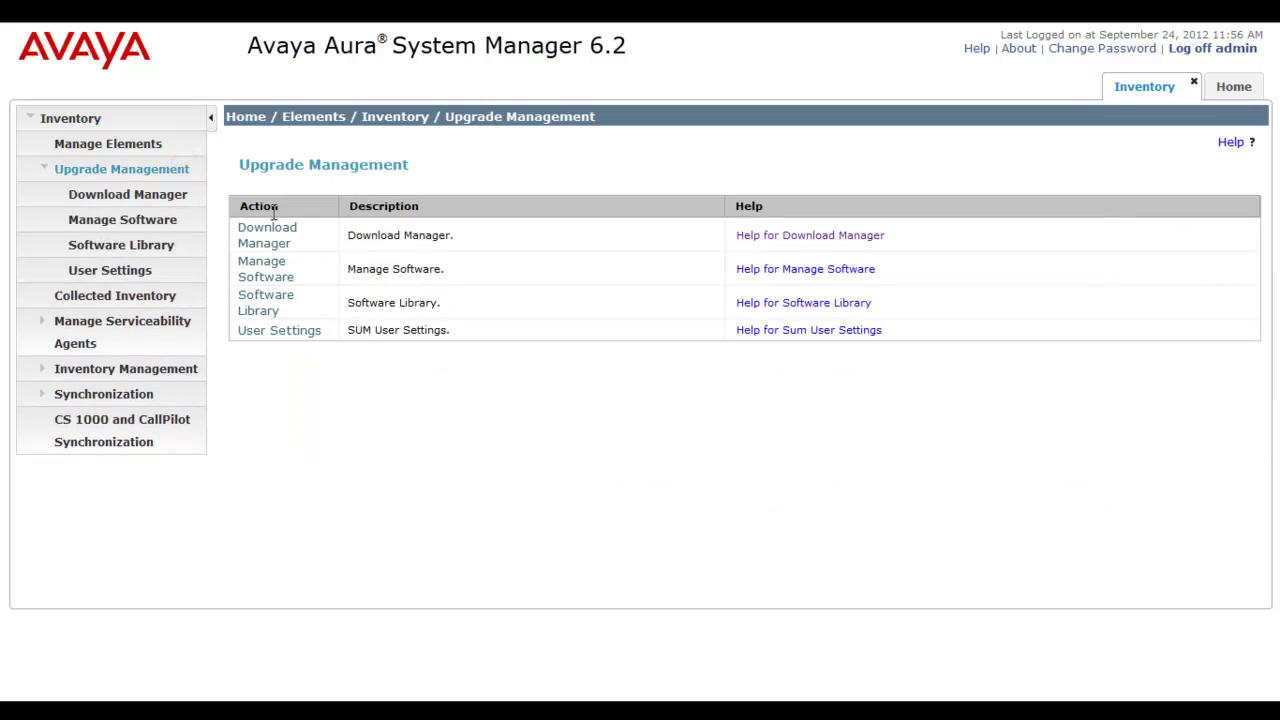
{"action": "left_click", "coordinate": [172, 247]}
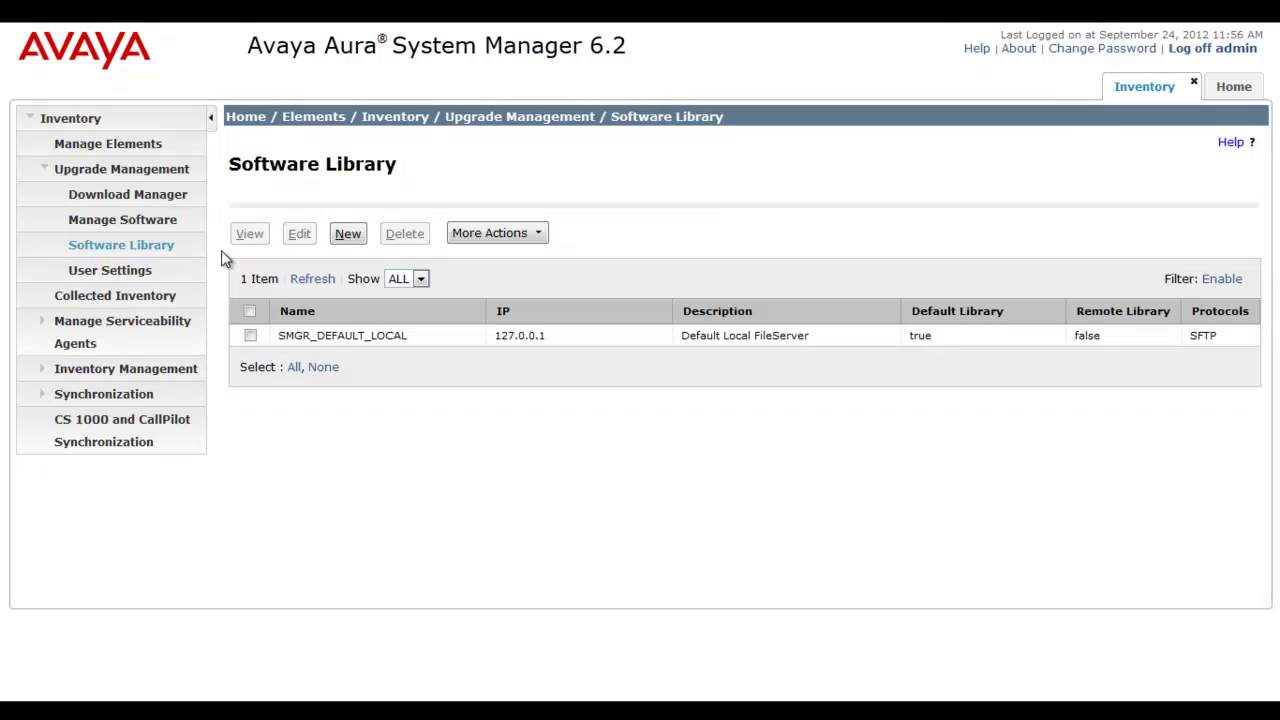
{"action": "left_click", "coordinate": [250, 336]}
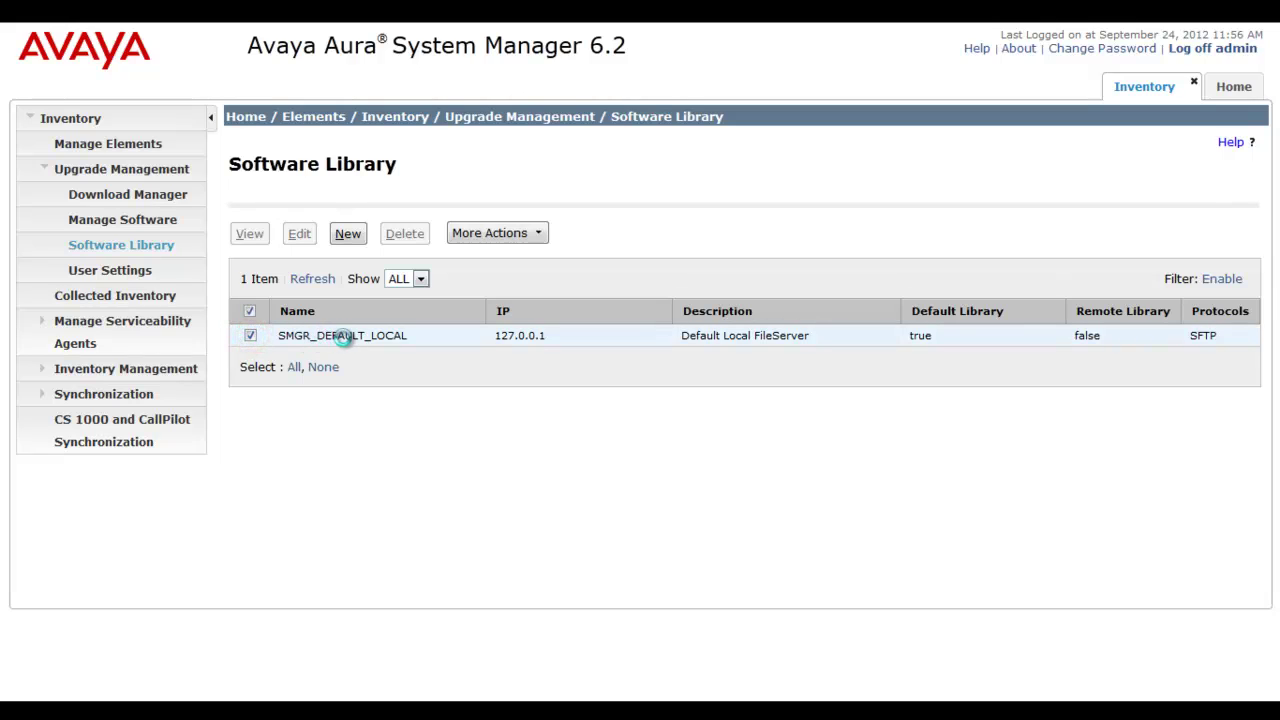
{"action": "left_click", "coordinate": [563, 339]}
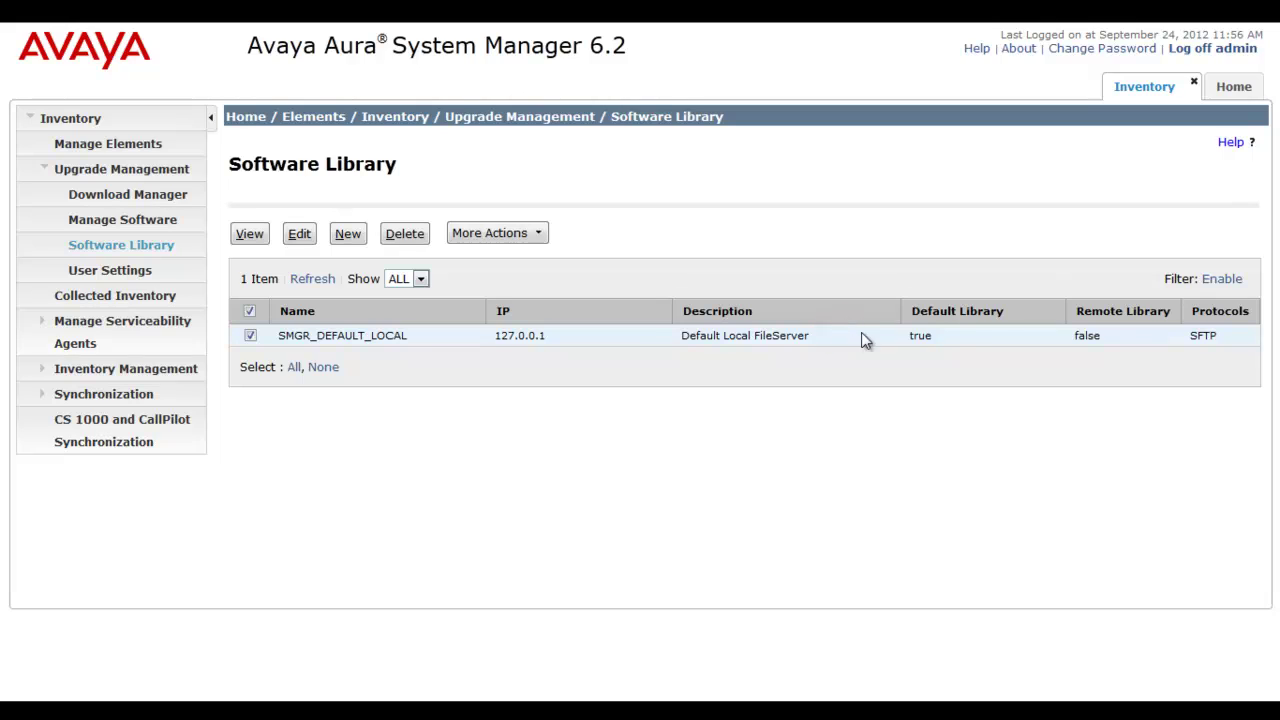
{"action": "left_click", "coordinate": [965, 342]}
{"action": "left_click", "coordinate": [1132, 336]}
{"action": "left_click", "coordinate": [1236, 337]}
{"action": "left_click", "coordinate": [256, 240]}
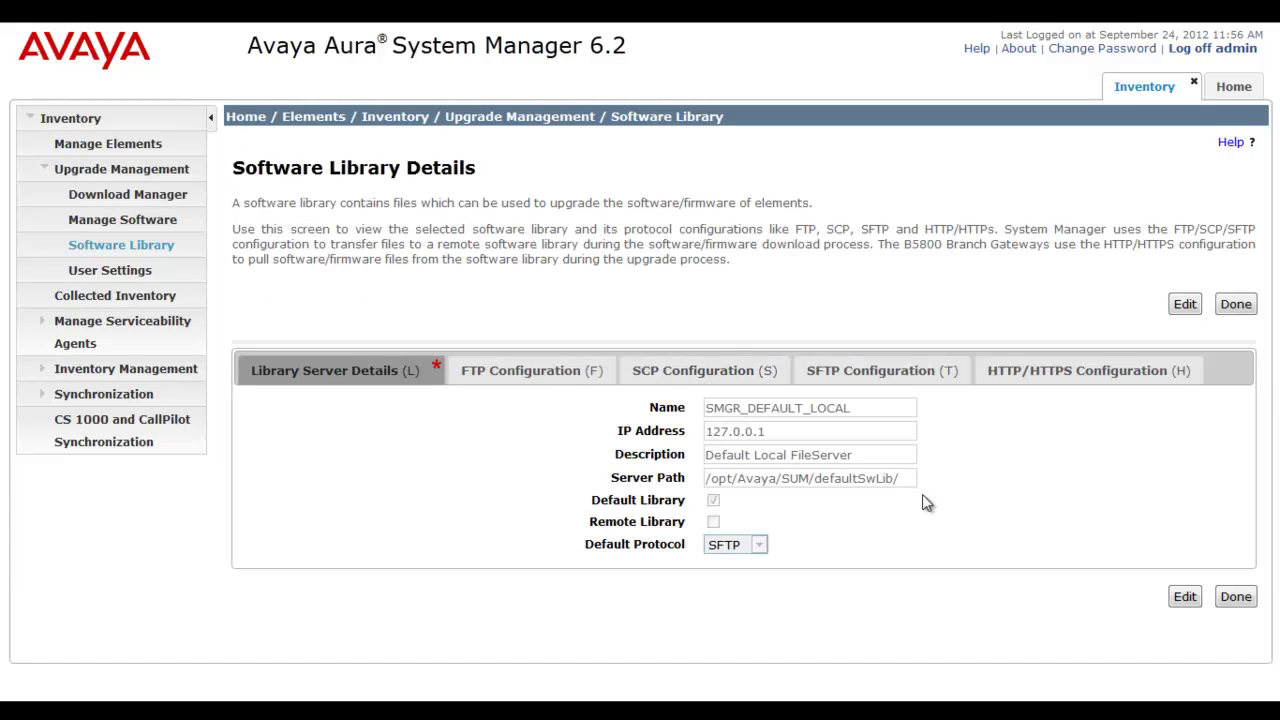
{"action": "left_click", "coordinate": [913, 480]}
{"action": "left_click", "coordinate": [1242, 305]}
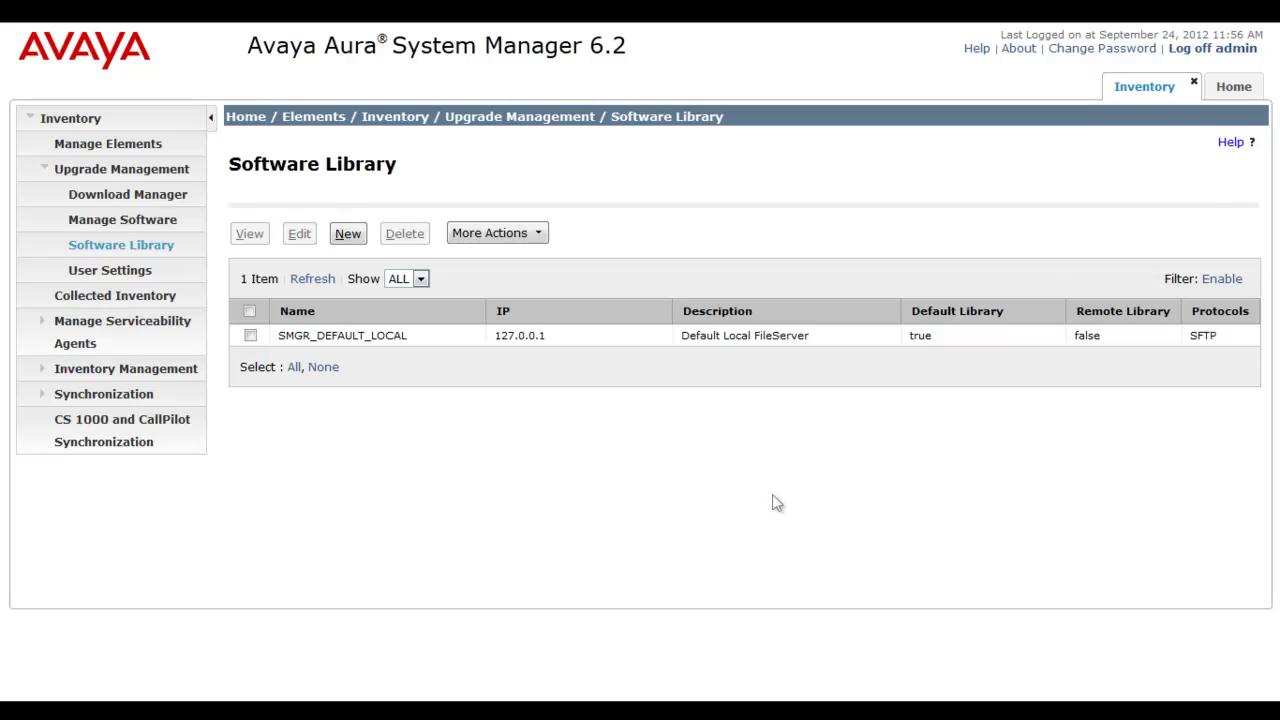
Step: Start a new software library and name it B5800 Repository 2
{"action": "left_click", "coordinate": [350, 236]}
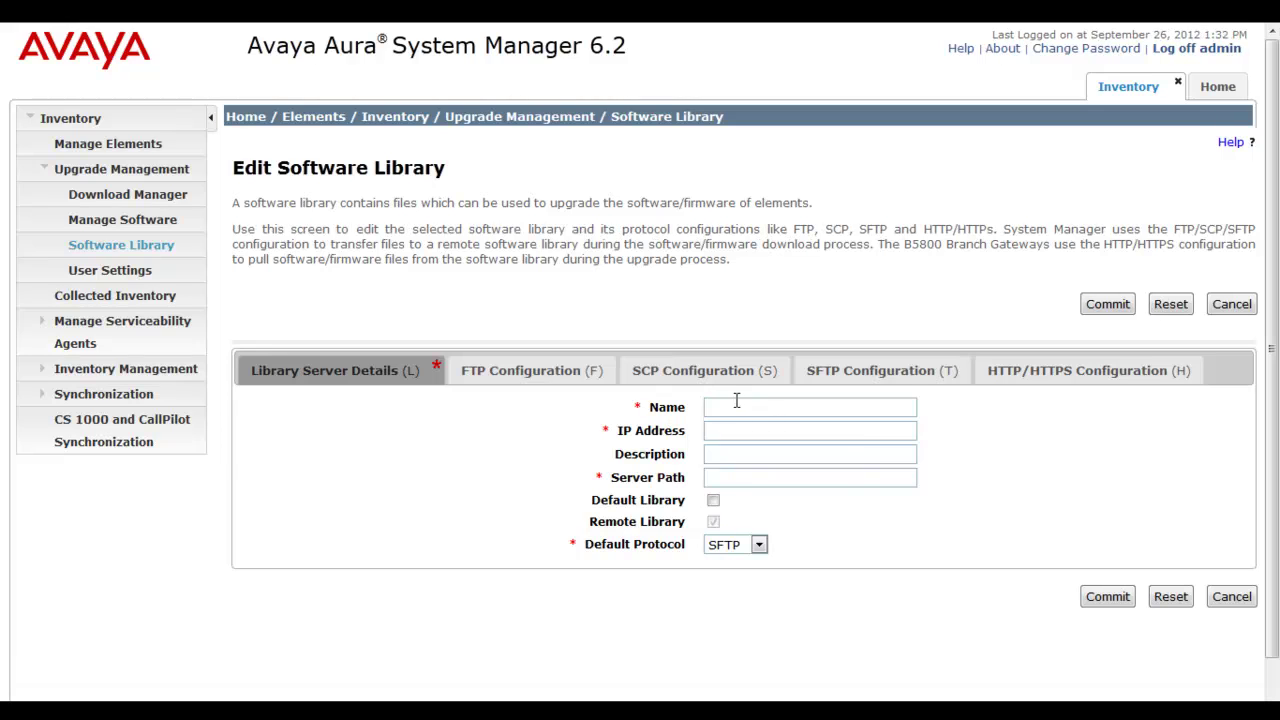
{"action": "left_click", "coordinate": [736, 400]}
{"action": "type", "text": "B"}
{"action": "left_click", "coordinate": [736, 400]}
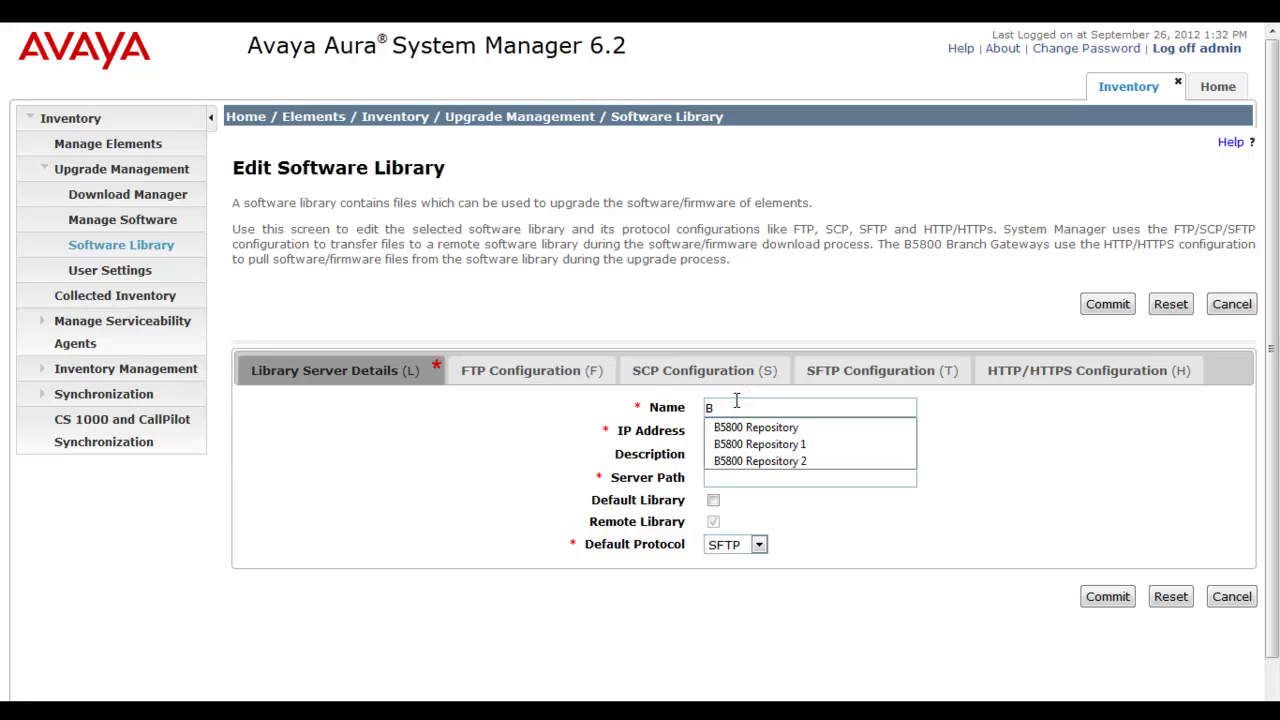
{"action": "key", "text": "Down"}
{"action": "key", "text": "Down"}
{"action": "key", "text": "Down"}
{"action": "key", "text": "Return"}
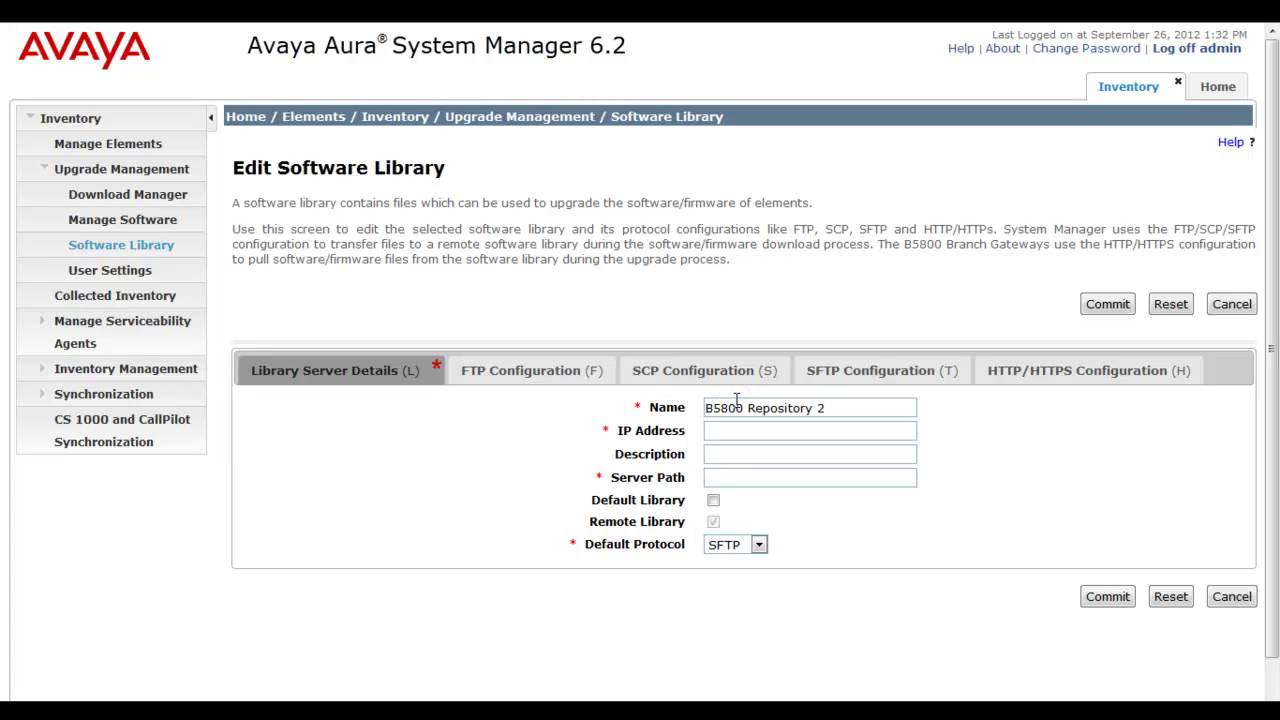
{"action": "left_click", "coordinate": [737, 429]}
{"action": "key", "text": "Down"}
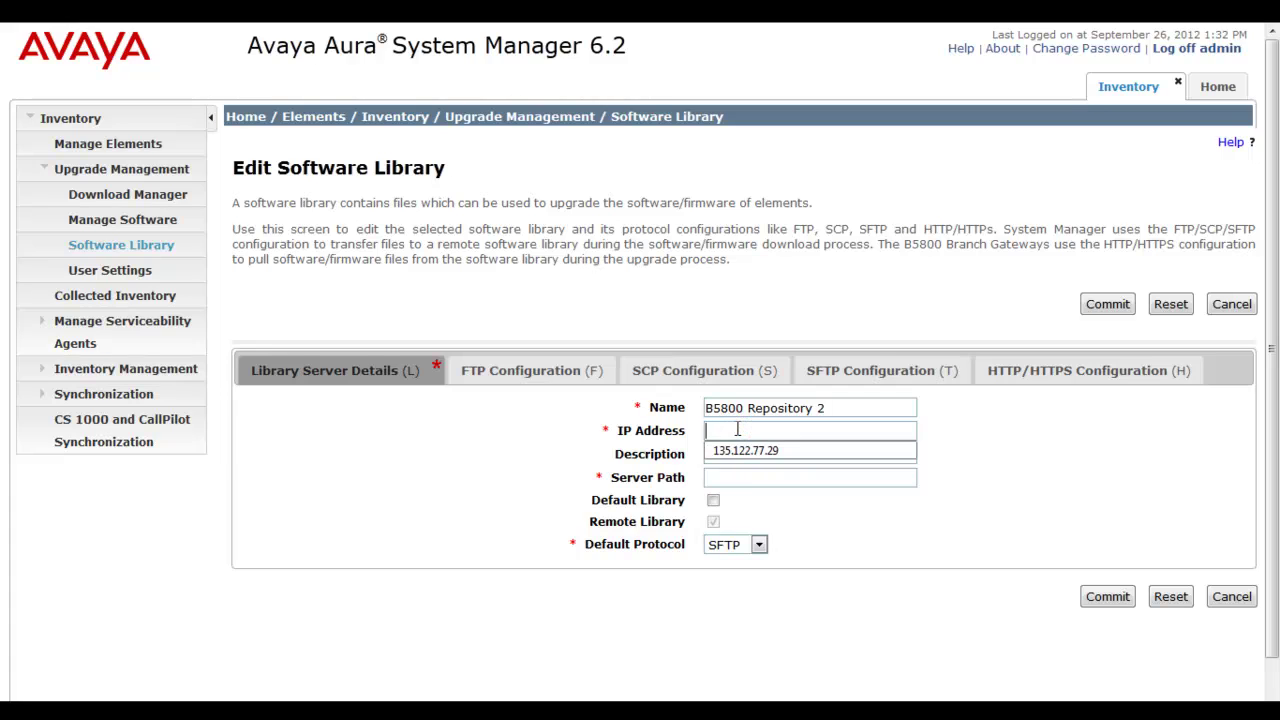
{"action": "key", "text": "Down"}
{"action": "key", "text": "Return"}
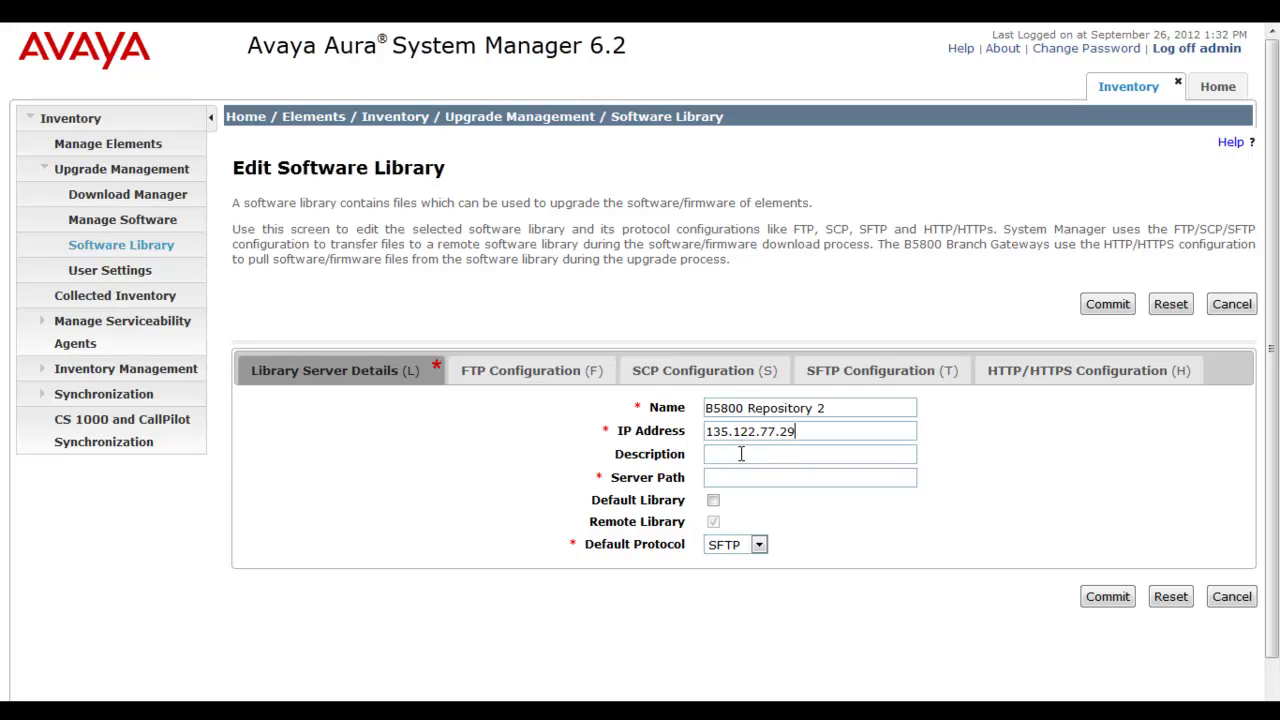
{"action": "left_click", "coordinate": [740, 453]}
{"action": "key", "text": "Down"}
{"action": "key", "text": "Down"}
{"action": "key", "text": "Down"}
{"action": "key", "text": "Down"}
{"action": "key", "text": "Down"}
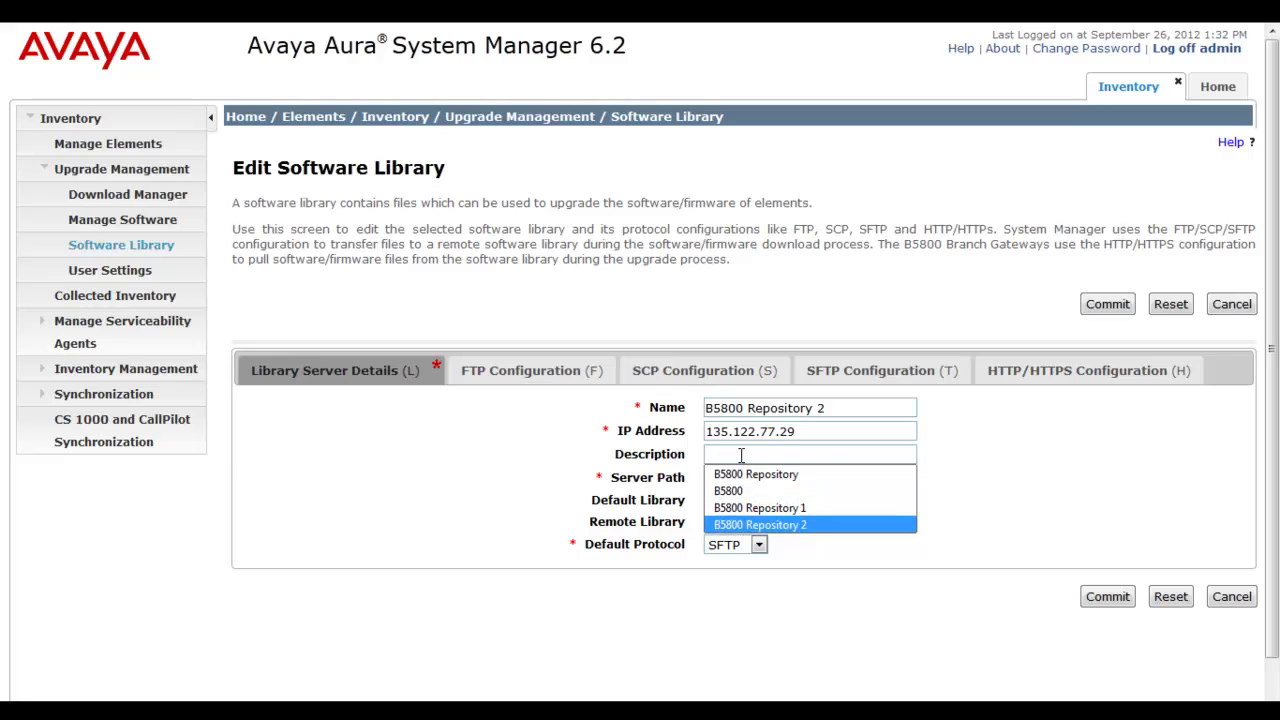
{"action": "key", "text": "Return"}
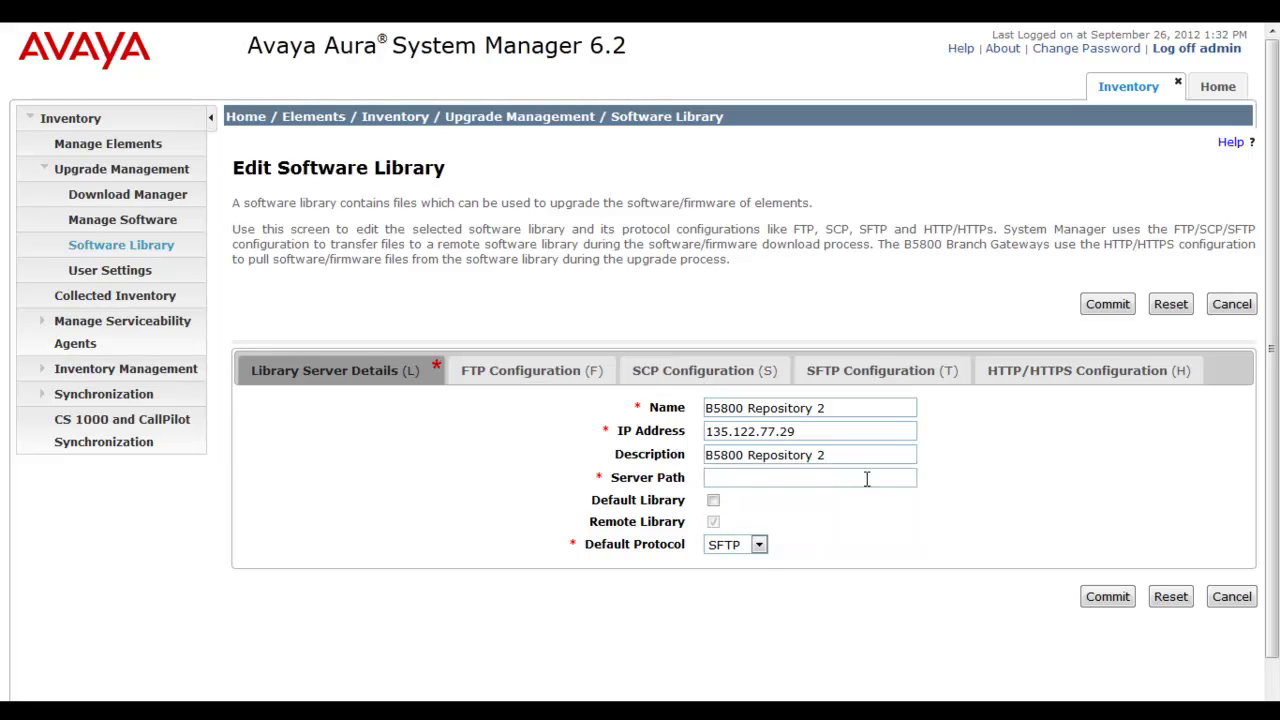
{"action": "left_click", "coordinate": [865, 477]}
{"action": "key", "text": "Down"}
{"action": "key", "text": "Down"}
{"action": "key", "text": "Down"}
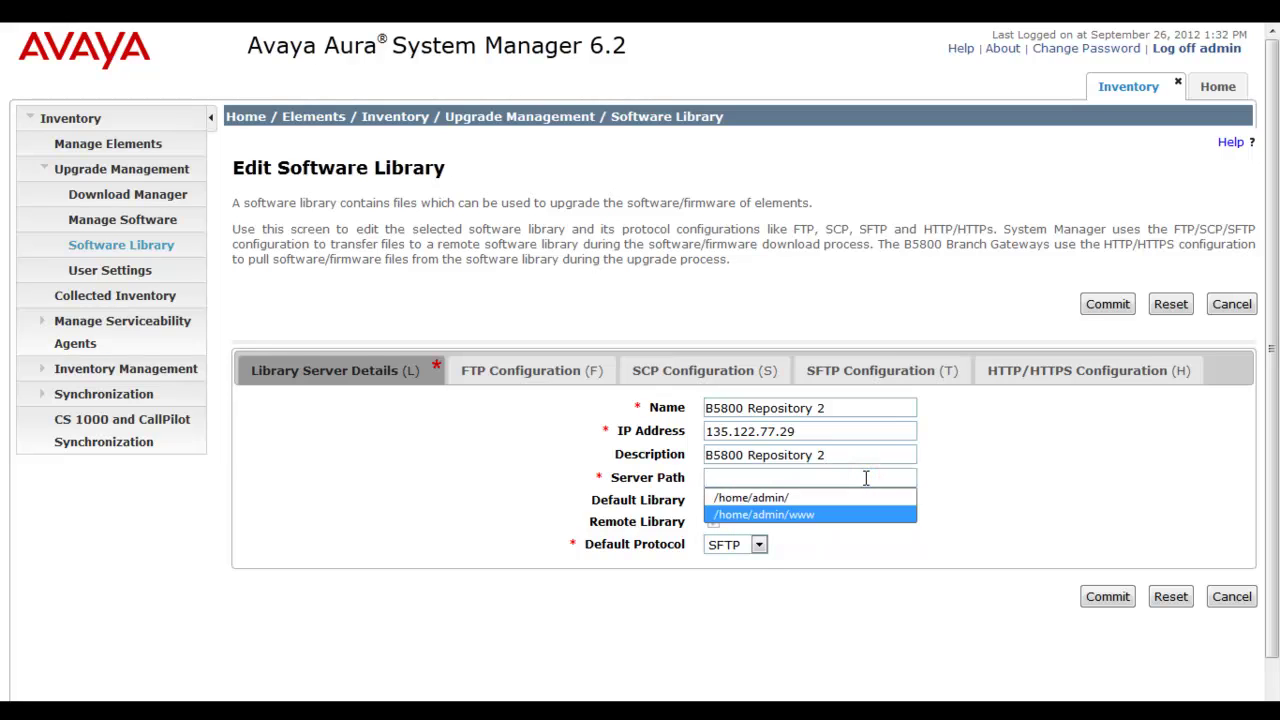
{"action": "key", "text": "Return"}
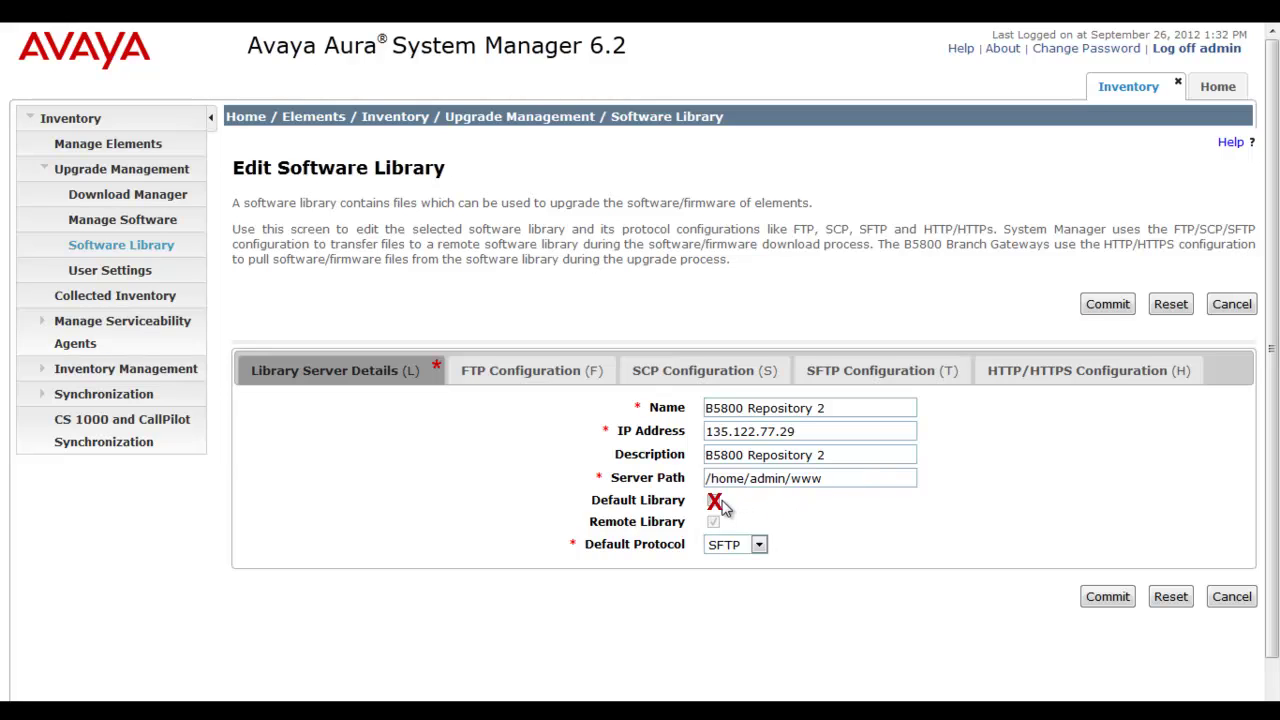
Step: Keep SFTP as the library's default protocol
{"action": "left_click", "coordinate": [743, 512]}
{"action": "left_click", "coordinate": [759, 543]}
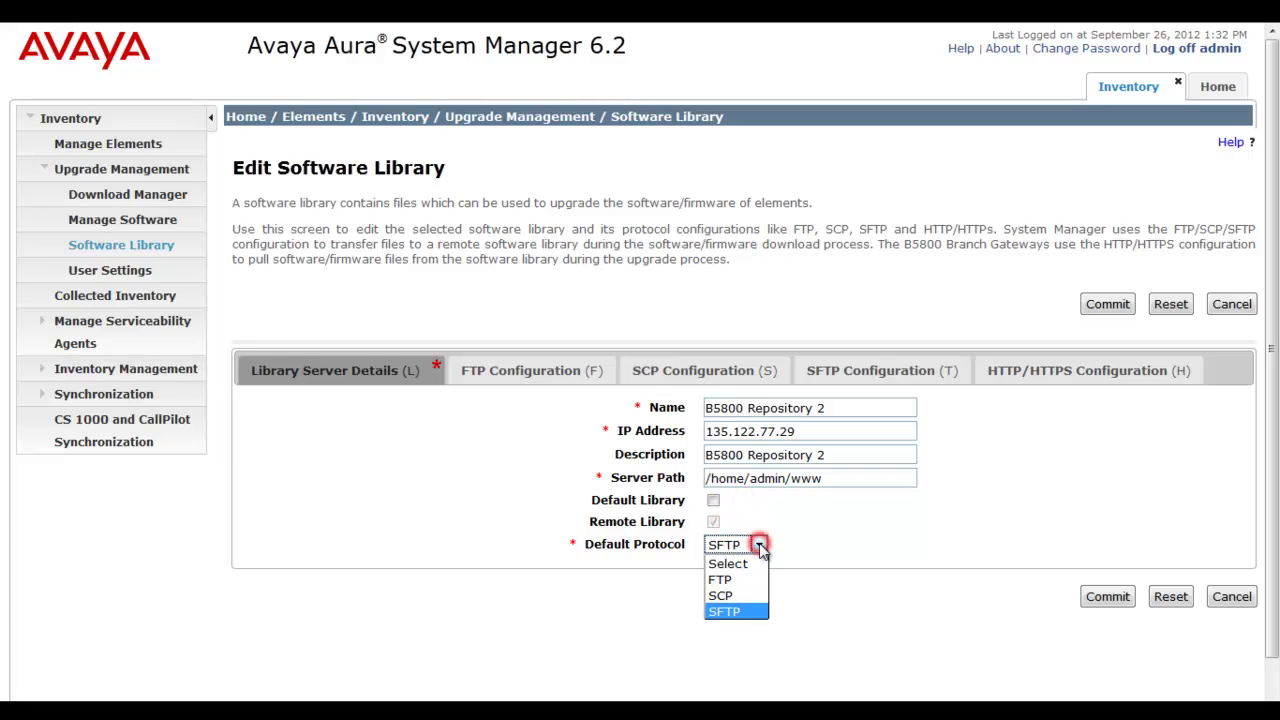
{"action": "left_click", "coordinate": [752, 610]}
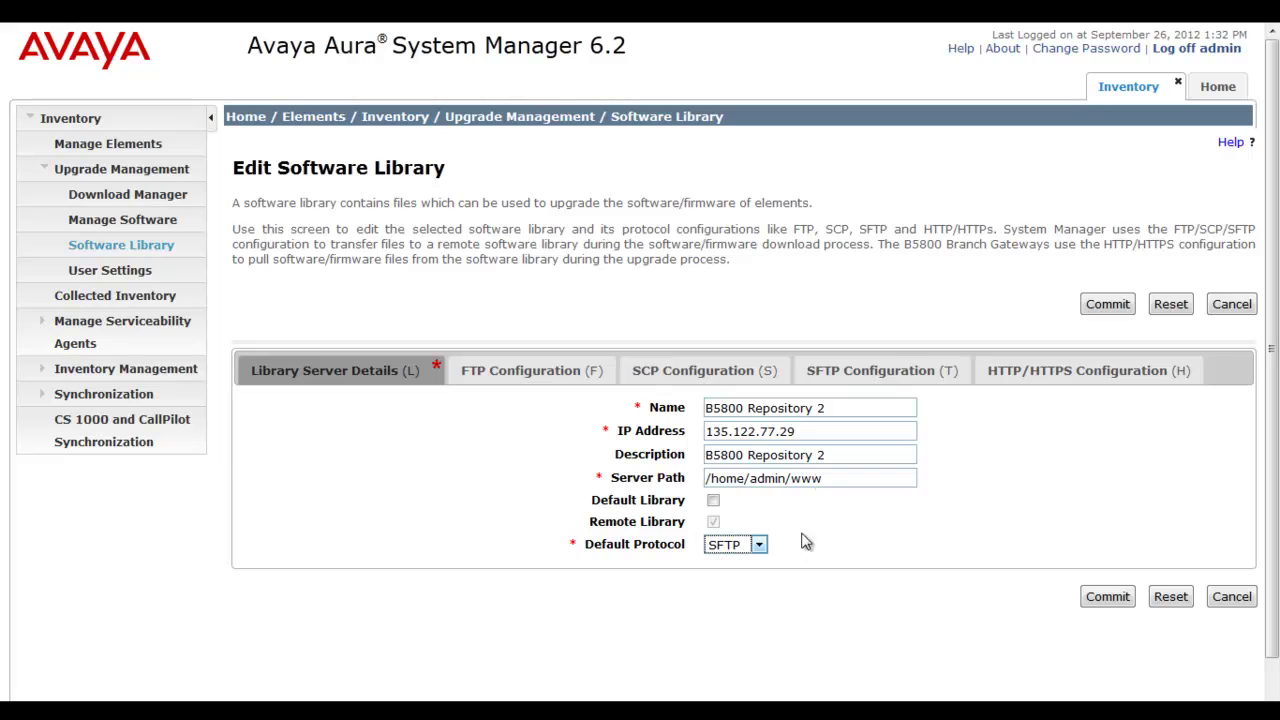
Step: Set the SFTP user name to admin and enter and confirm the SFTP password
{"action": "left_click", "coordinate": [887, 372]}
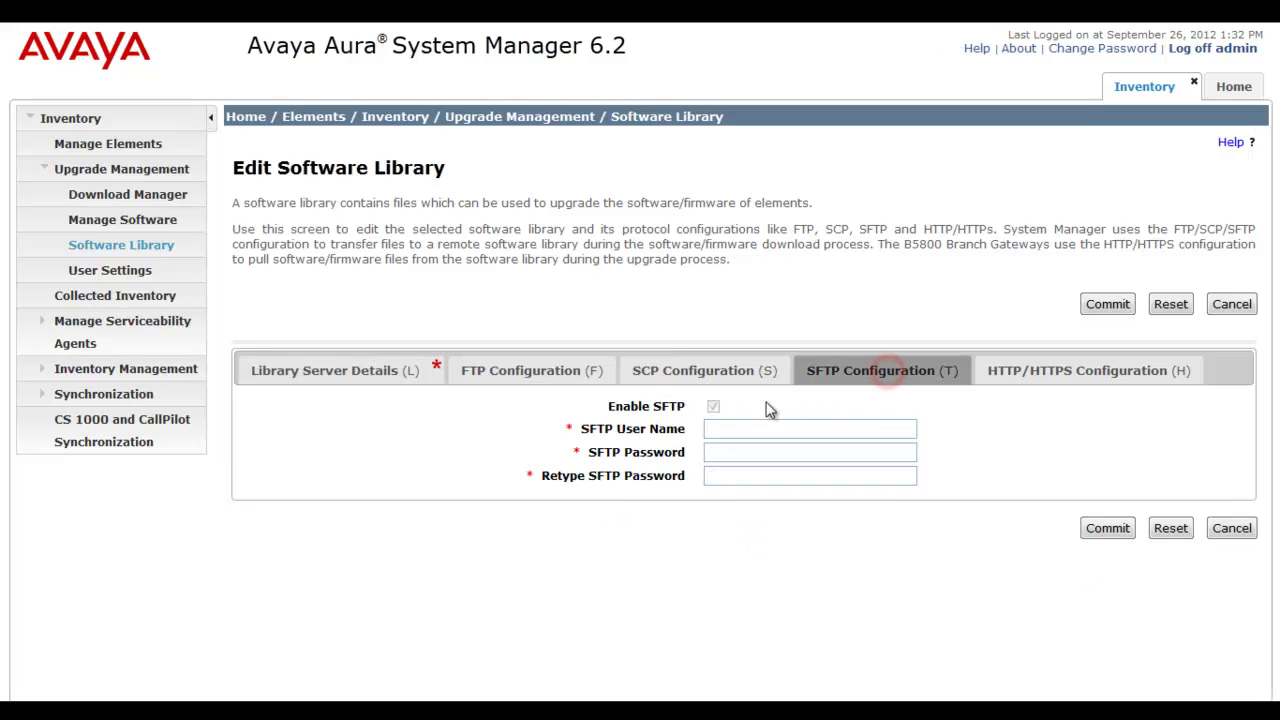
{"action": "left_click", "coordinate": [711, 428]}
{"action": "type", "text": "admin"}
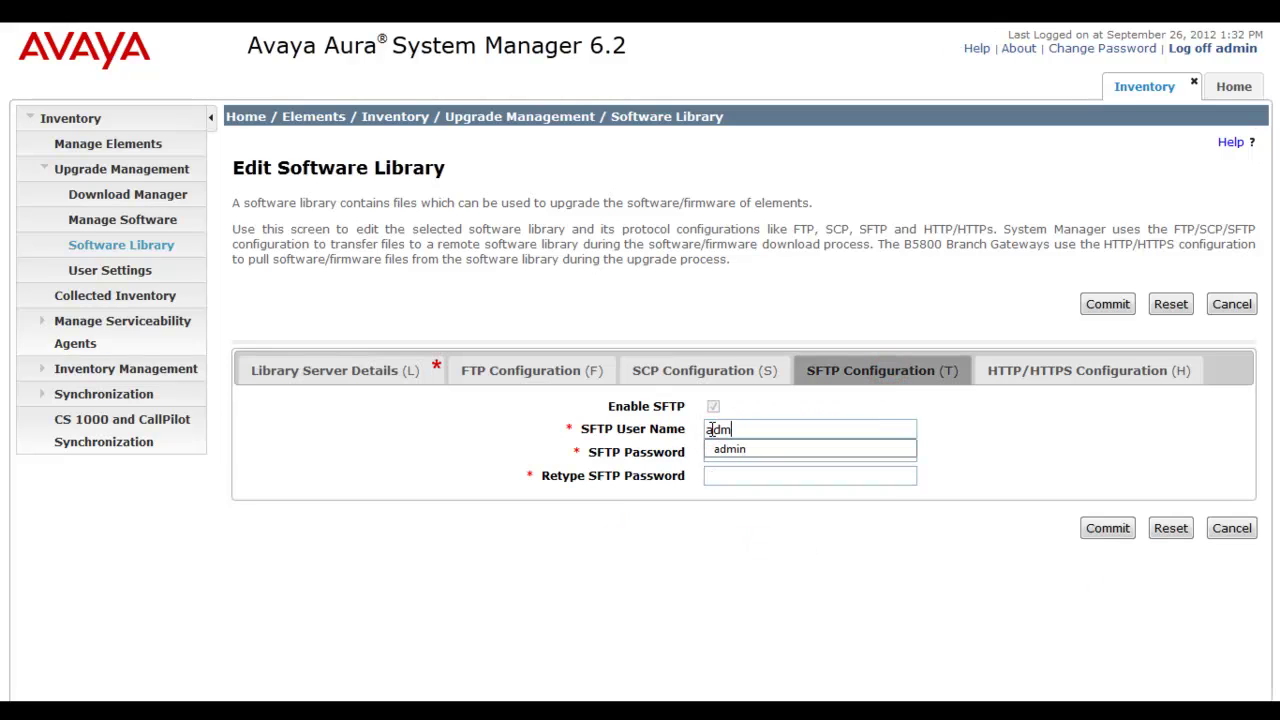
{"action": "key", "text": "Tab"}
{"action": "type", "text": "password"}
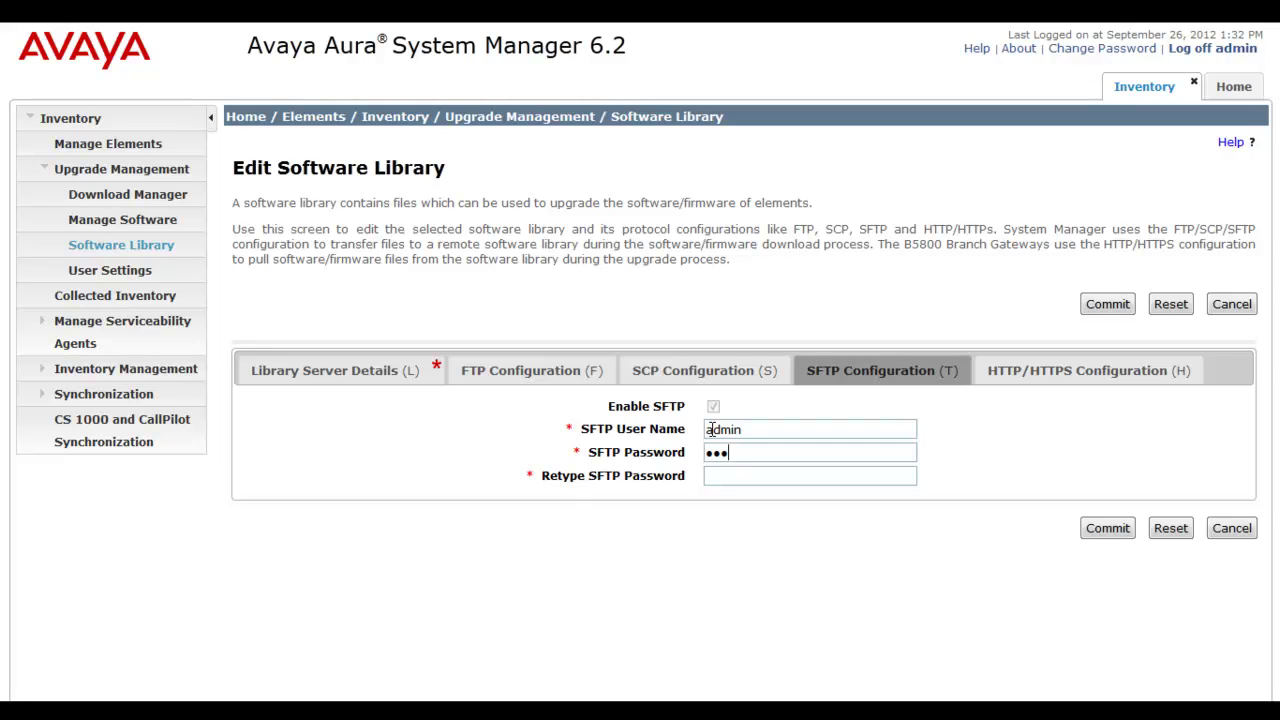
{"action": "type", "text": "1"}
{"action": "key", "text": "Tab"}
{"action": "type", "text": "password1"}
{"action": "left_click", "coordinate": [927, 466]}
{"action": "left_click", "coordinate": [1015, 371]}
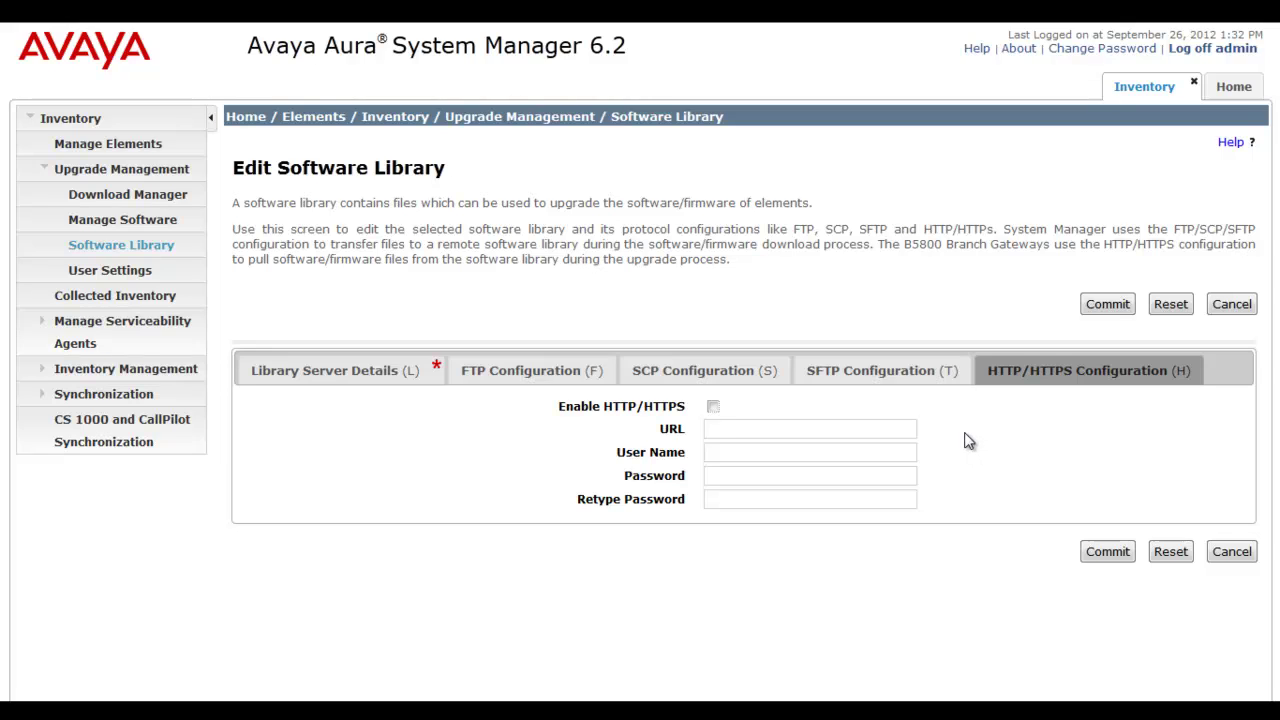
{"action": "left_click", "coordinate": [713, 407]}
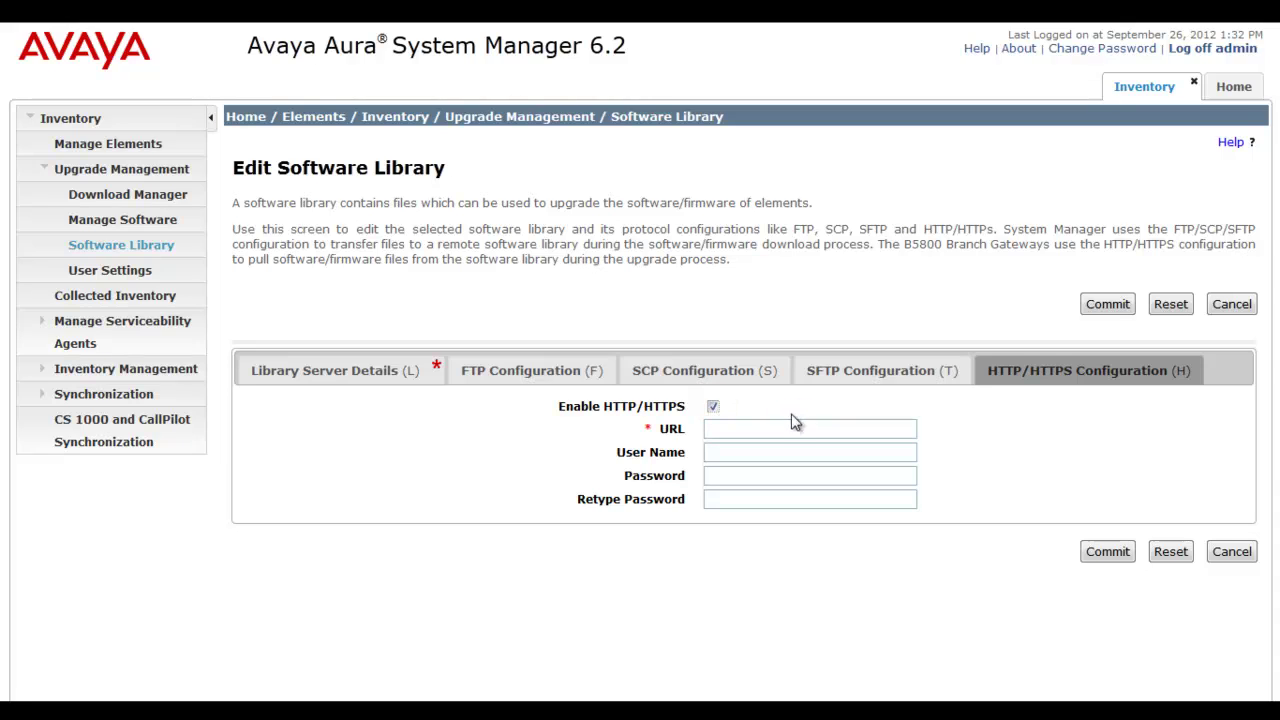
{"action": "left_click", "coordinate": [772, 426]}
{"action": "key", "text": "Down"}
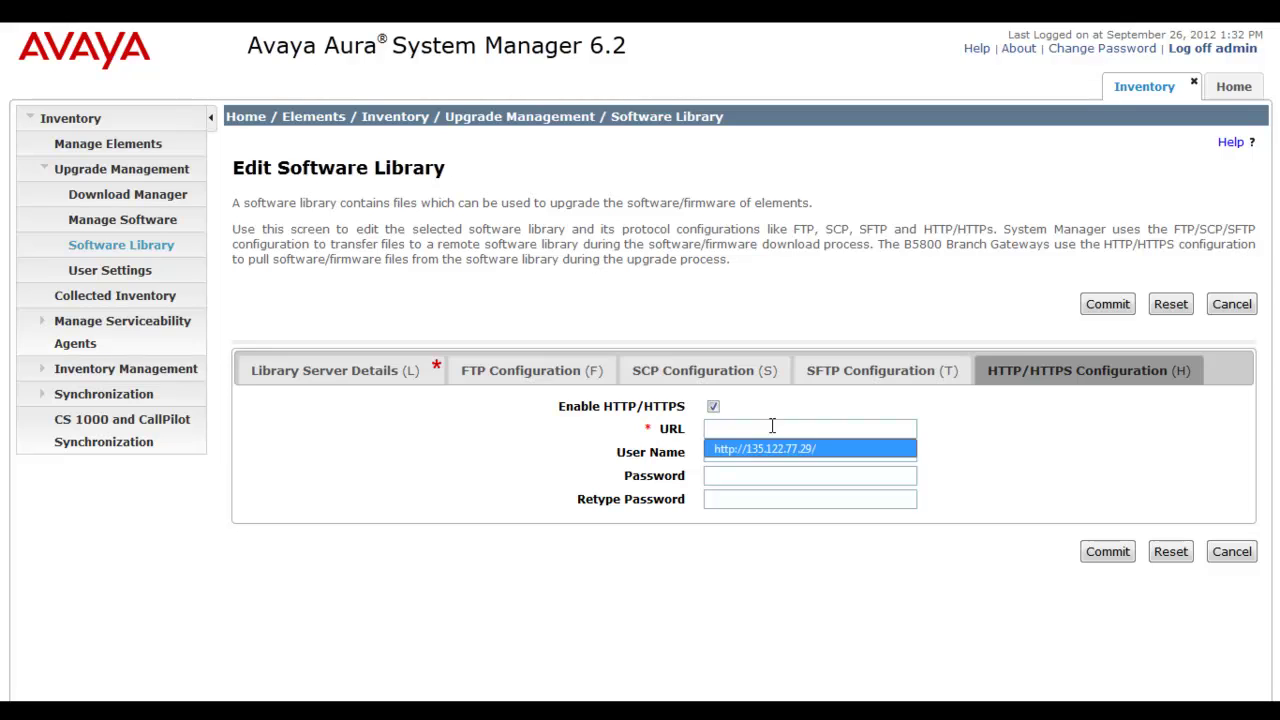
{"action": "key", "text": "Return"}
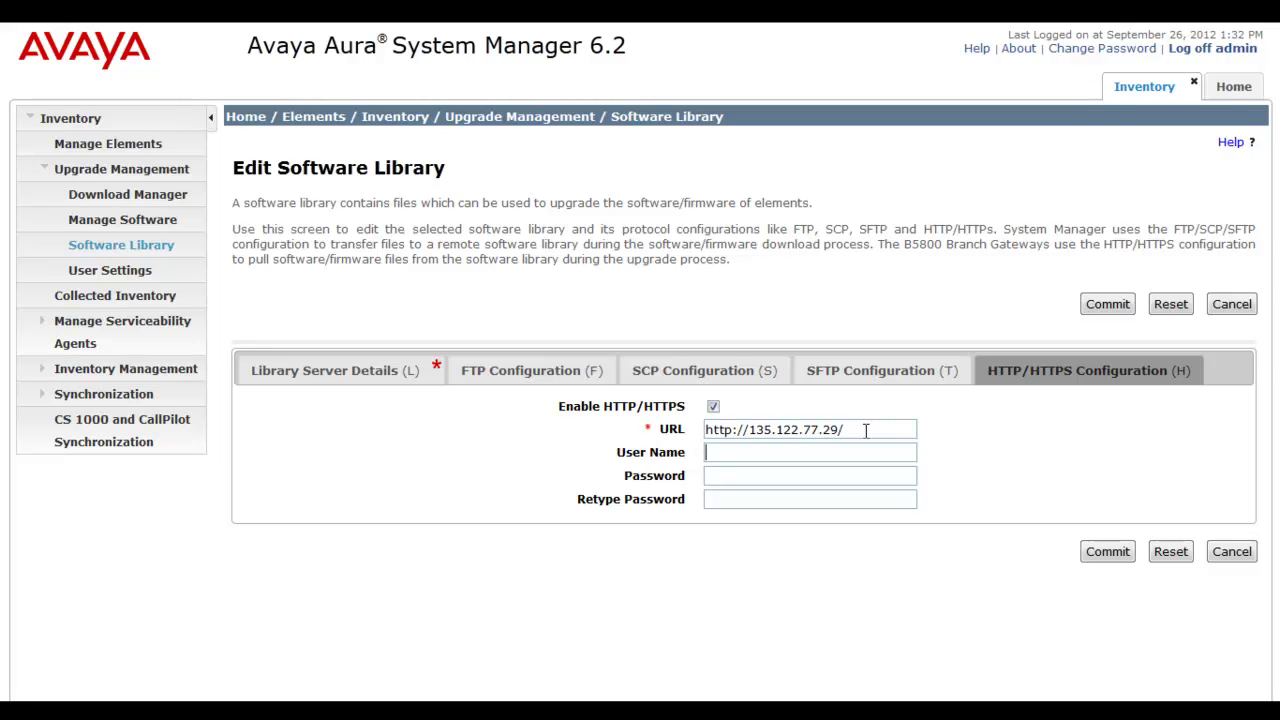
{"action": "left_click", "coordinate": [868, 428]}
{"action": "type", "text": "yourwebpage"}
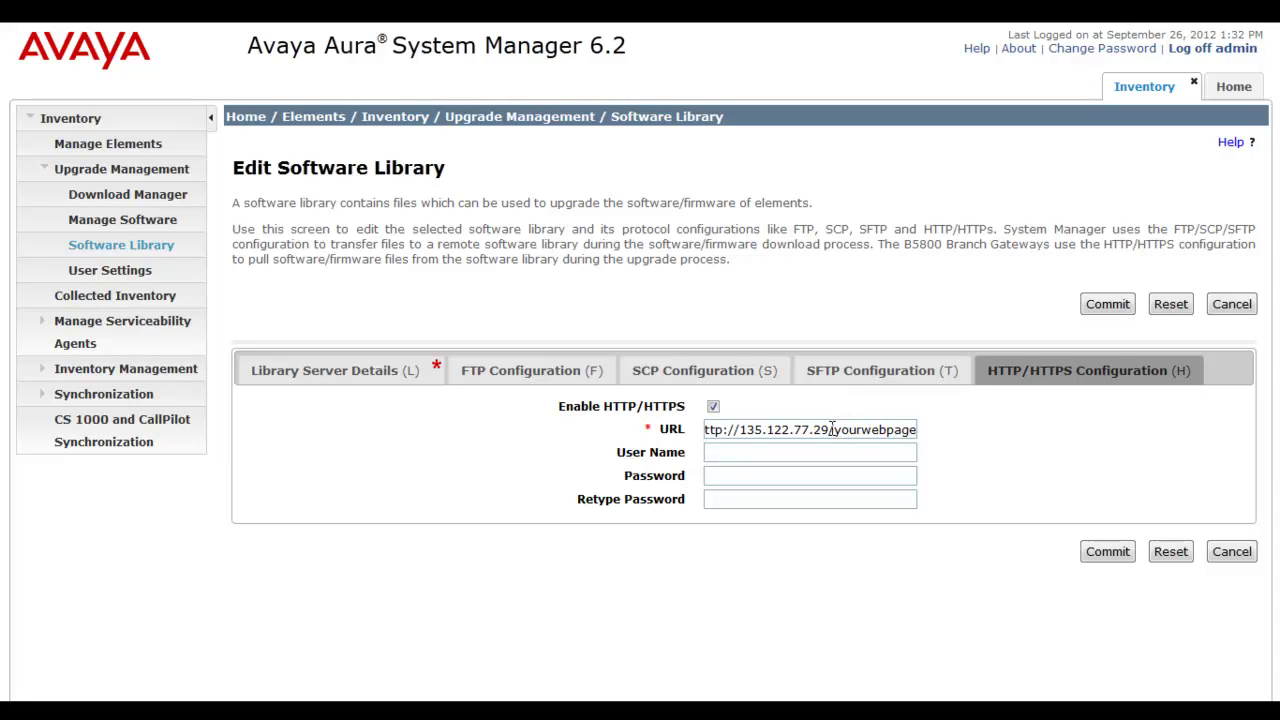
{"action": "left_click_drag", "start_coordinate": [830, 429], "coordinate": [740, 432]}
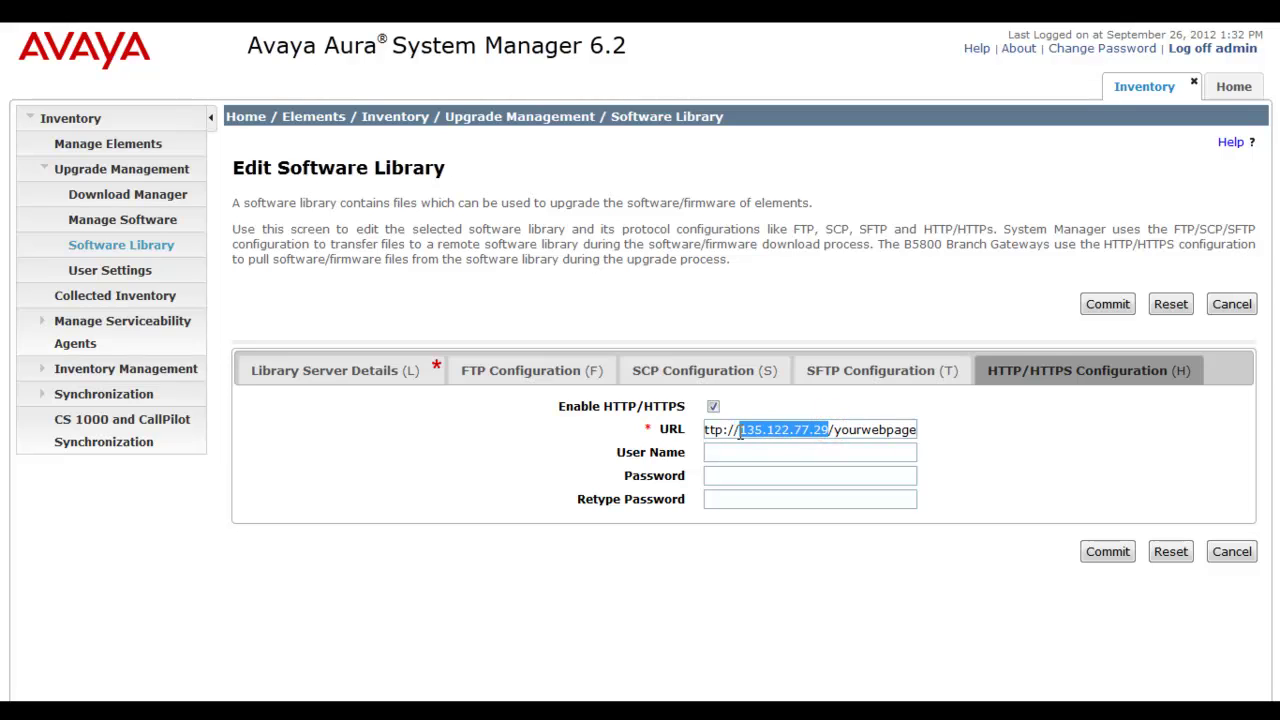
{"action": "type", "text": "F"}
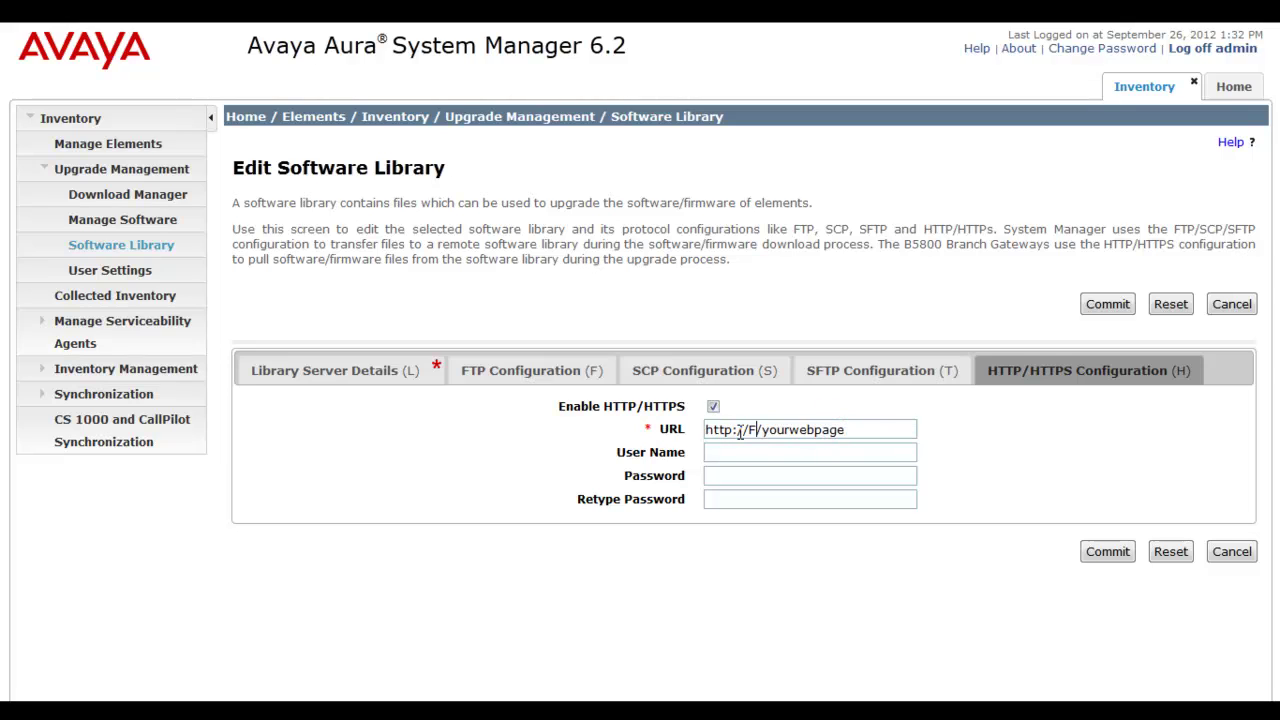
{"action": "type", "text": "QDN"}
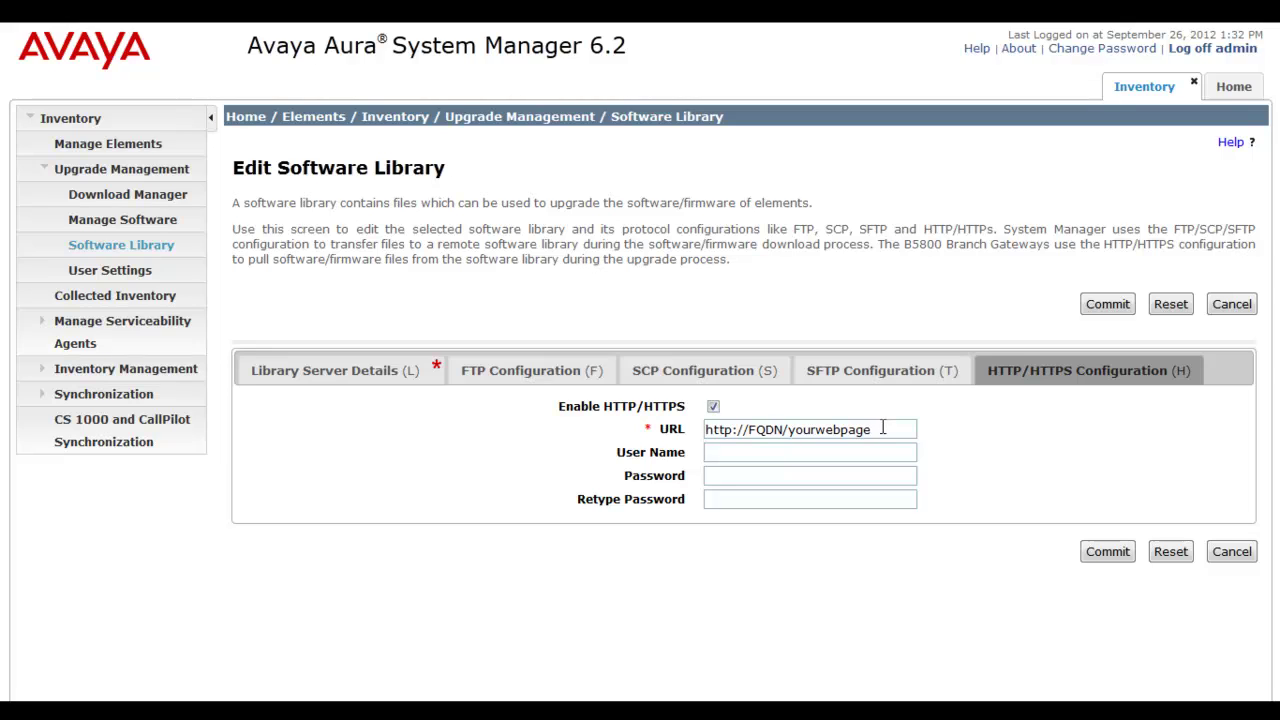
{"action": "left_click_drag", "start_coordinate": [882, 428], "coordinate": [626, 430]}
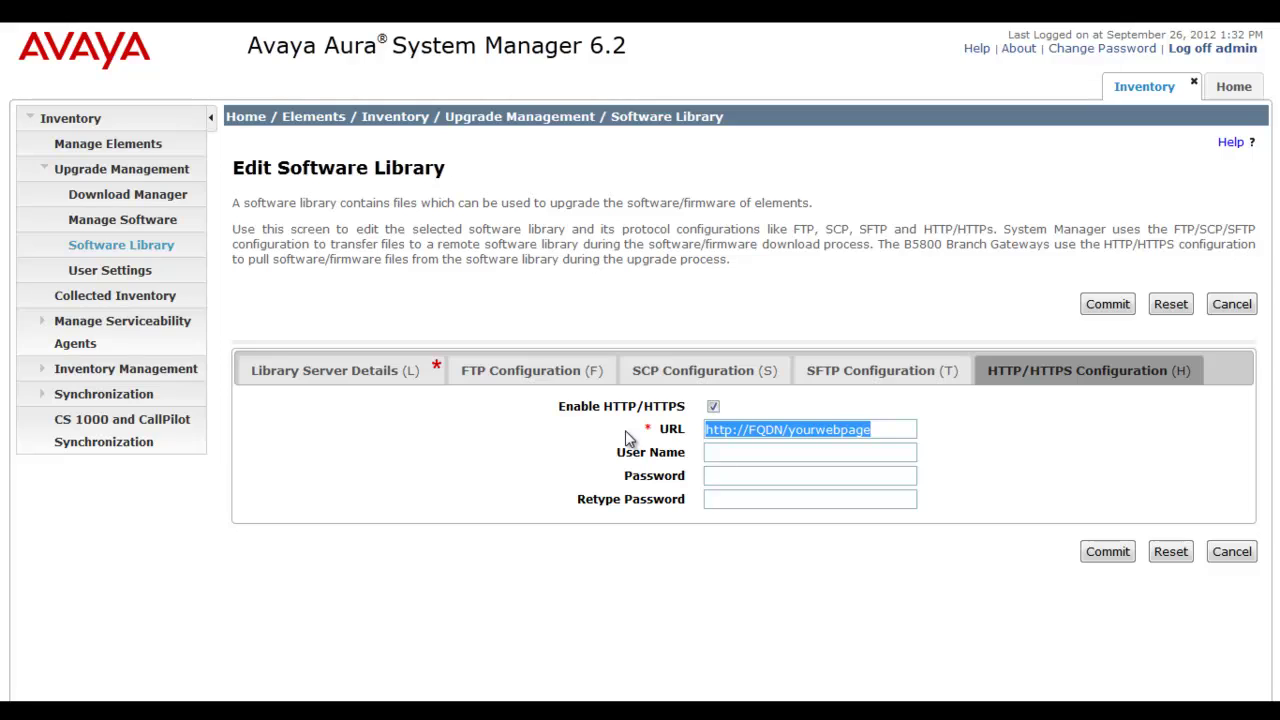
{"action": "type", "text": "1"}
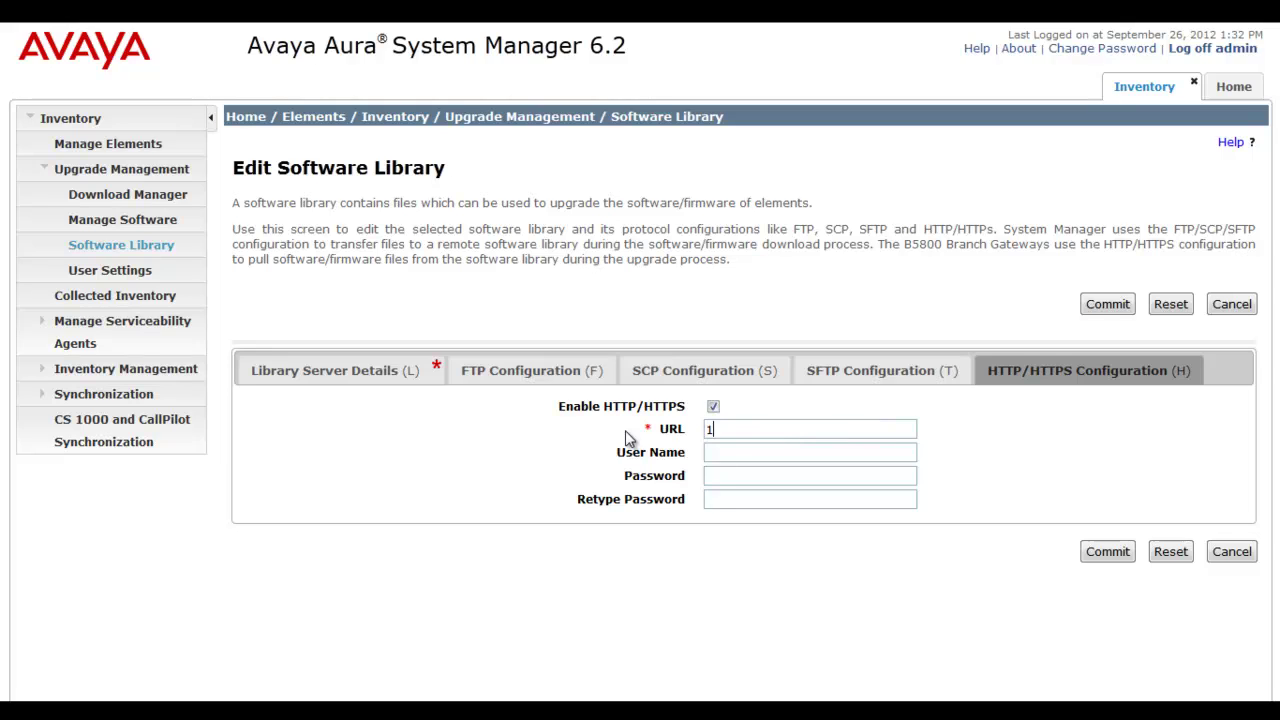
{"action": "key", "text": "BackSpace"}
{"action": "key", "text": "Down"}
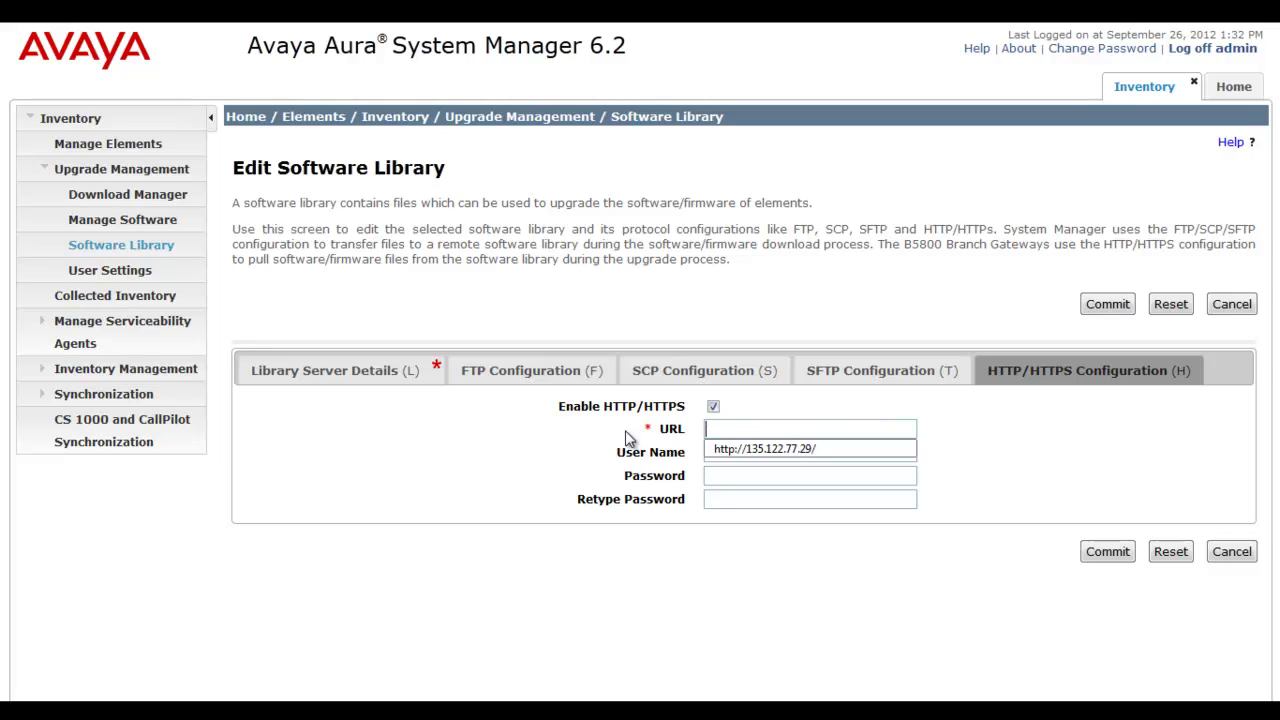
{"action": "key", "text": "Down"}
{"action": "key", "text": "Return"}
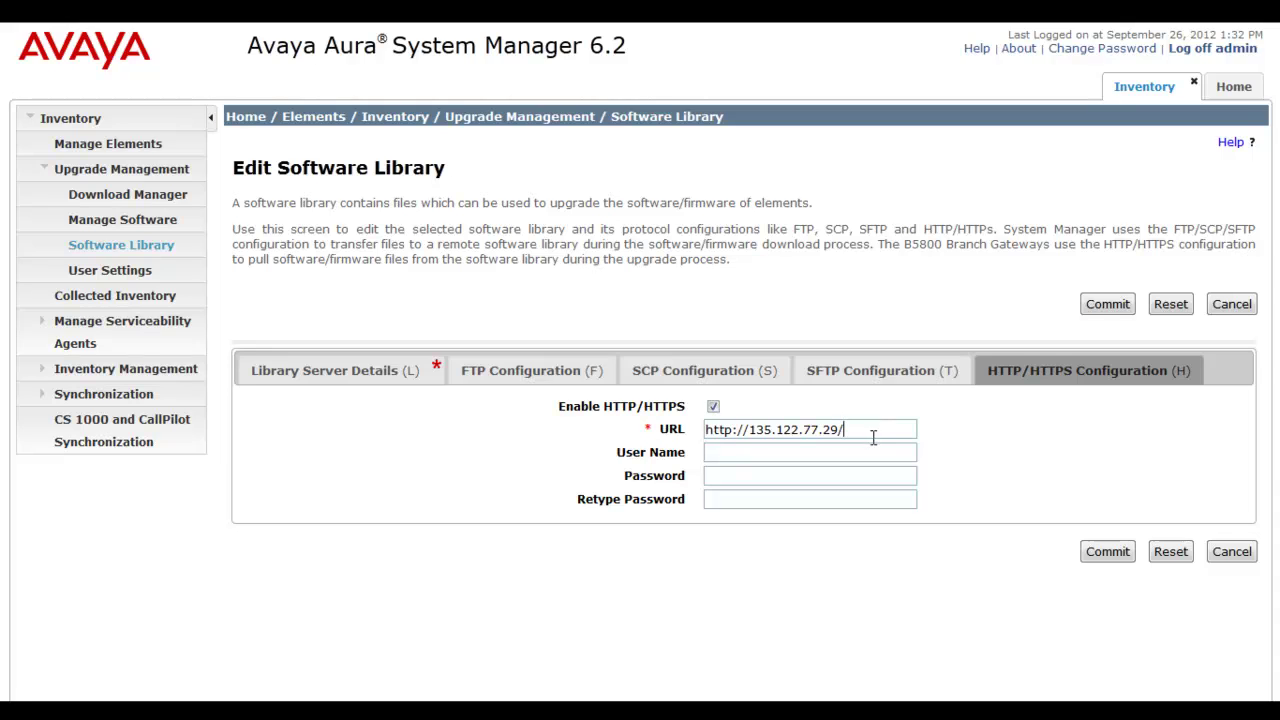
{"action": "left_click", "coordinate": [743, 452]}
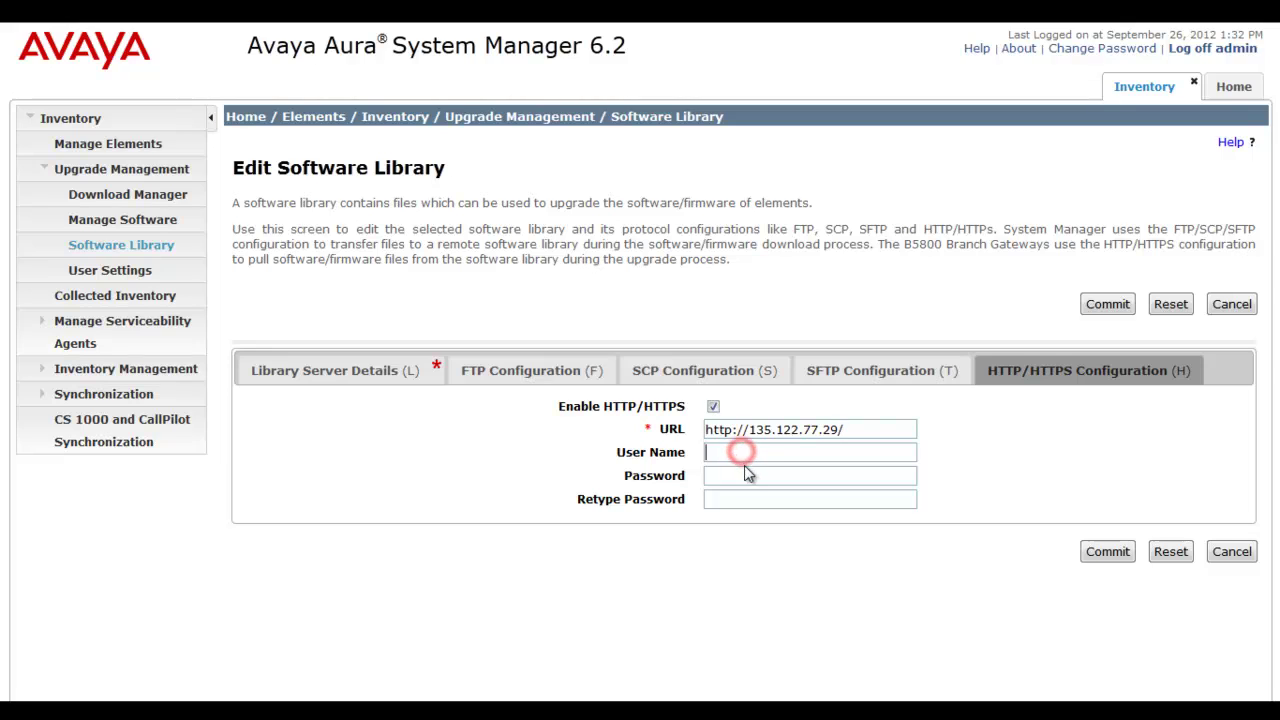
{"action": "left_click", "coordinate": [750, 475]}
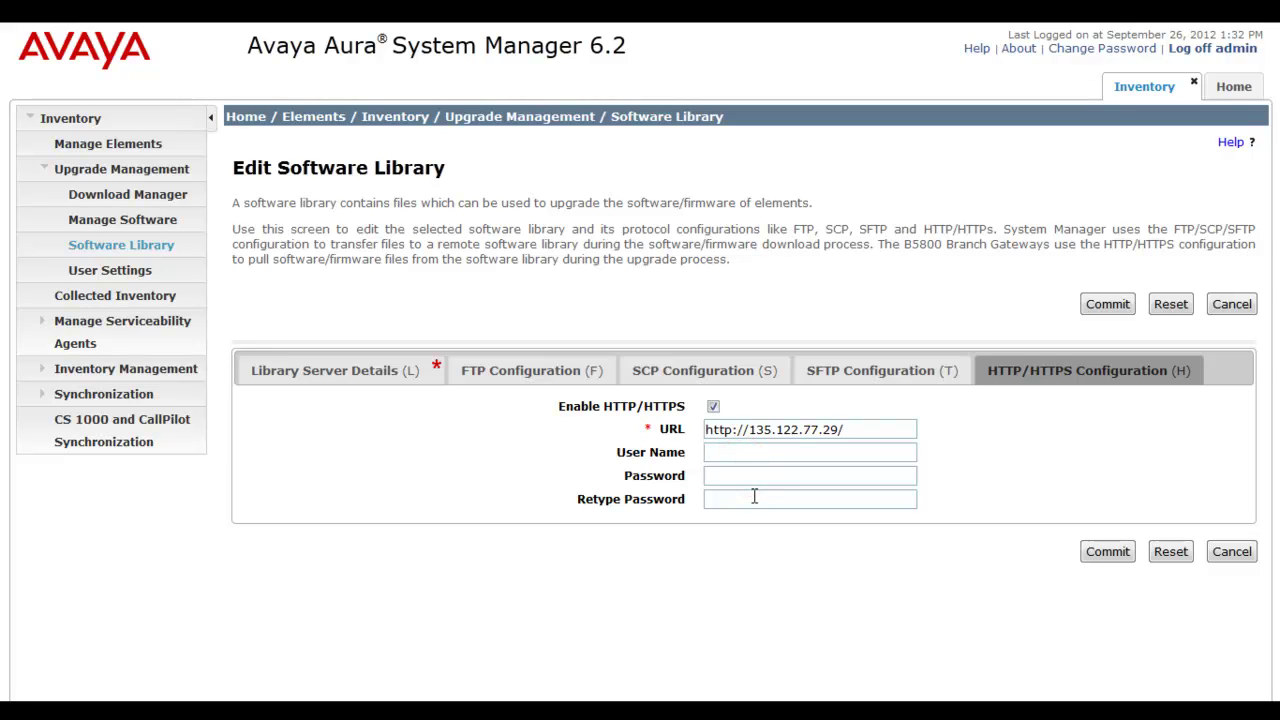
{"action": "left_click", "coordinate": [754, 497]}
Step: Commit the new library and review each column of the B5800 Repository 2 row
{"action": "left_click", "coordinate": [1113, 551]}
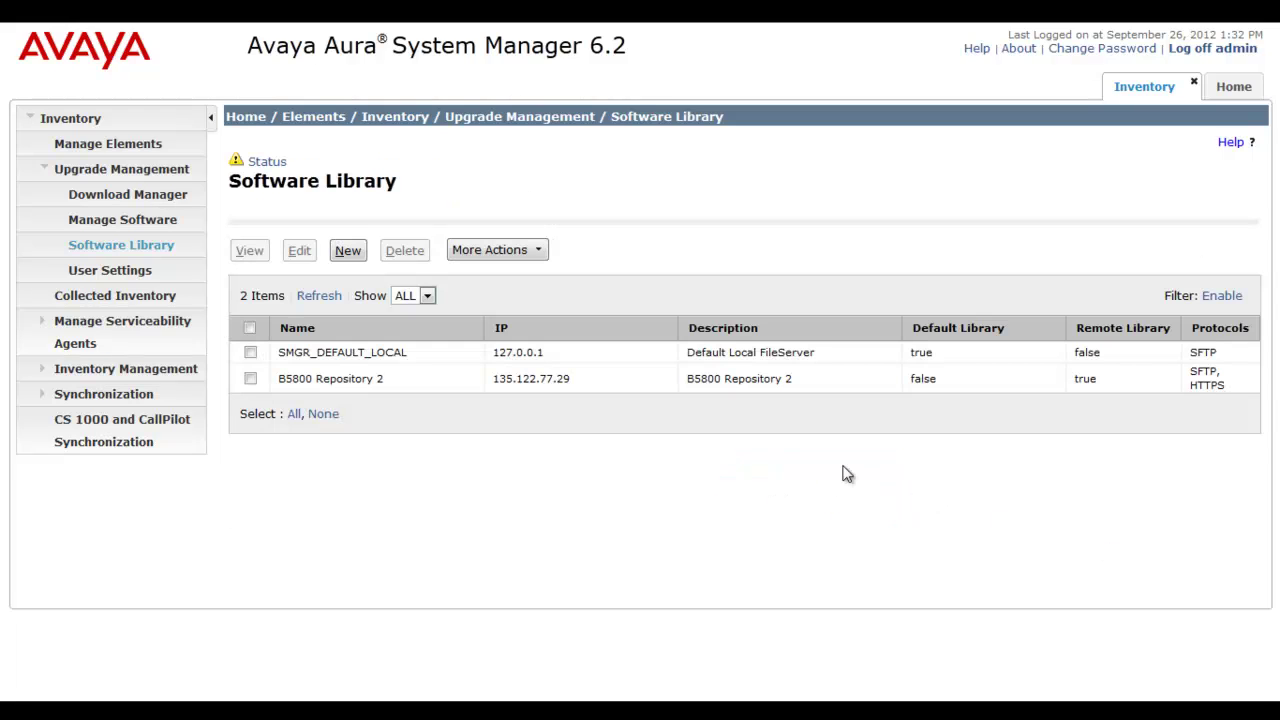
{"action": "left_click", "coordinate": [410, 382]}
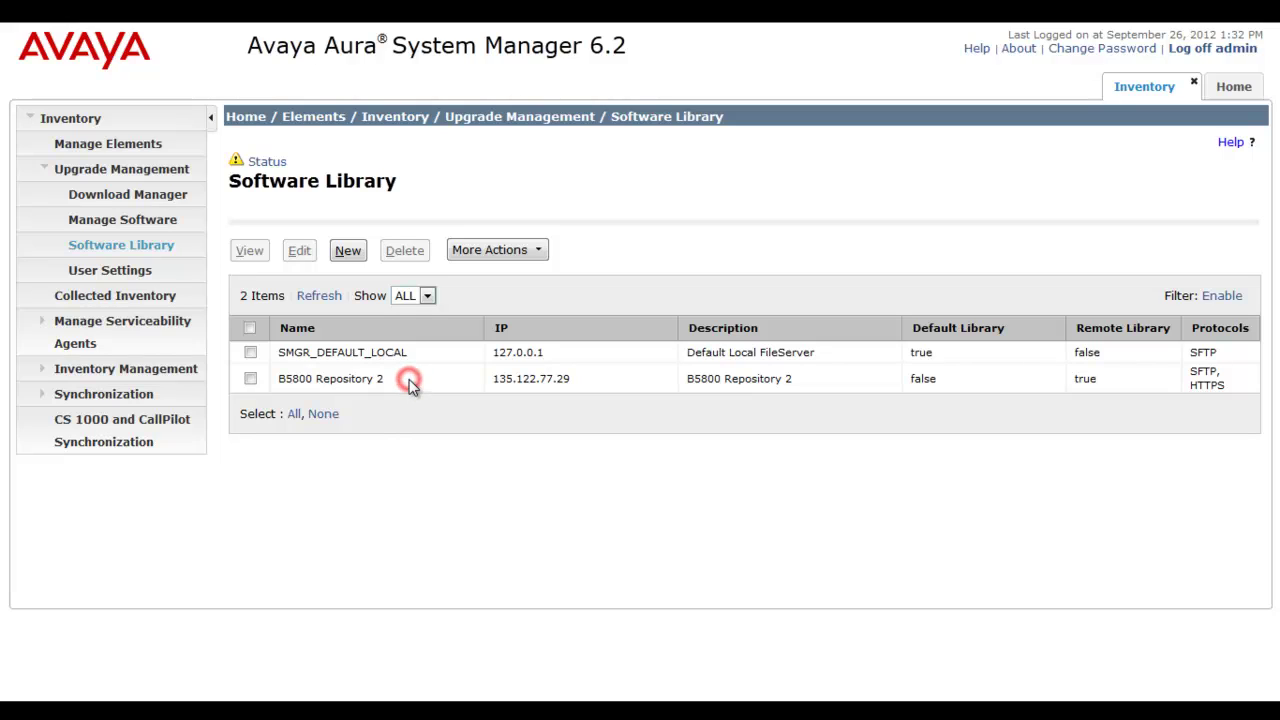
{"action": "left_click", "coordinate": [601, 378]}
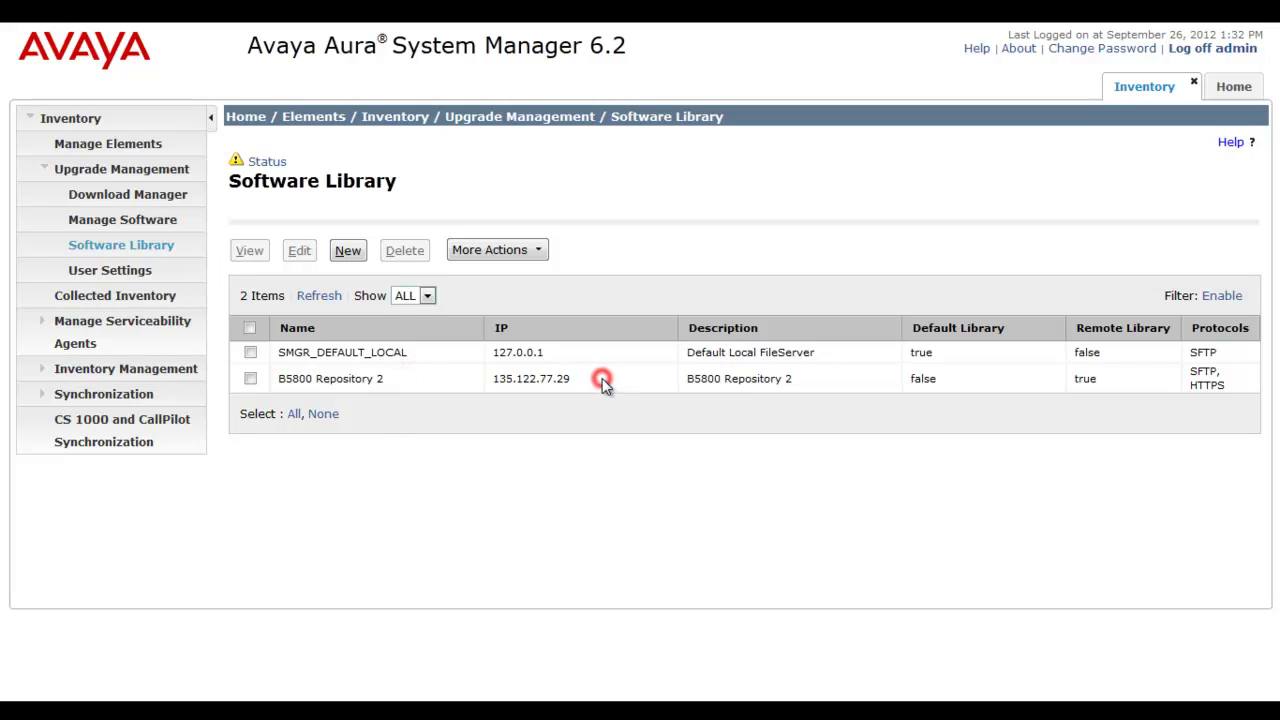
{"action": "left_click", "coordinate": [826, 381]}
{"action": "left_click", "coordinate": [974, 378]}
{"action": "left_click", "coordinate": [1122, 381]}
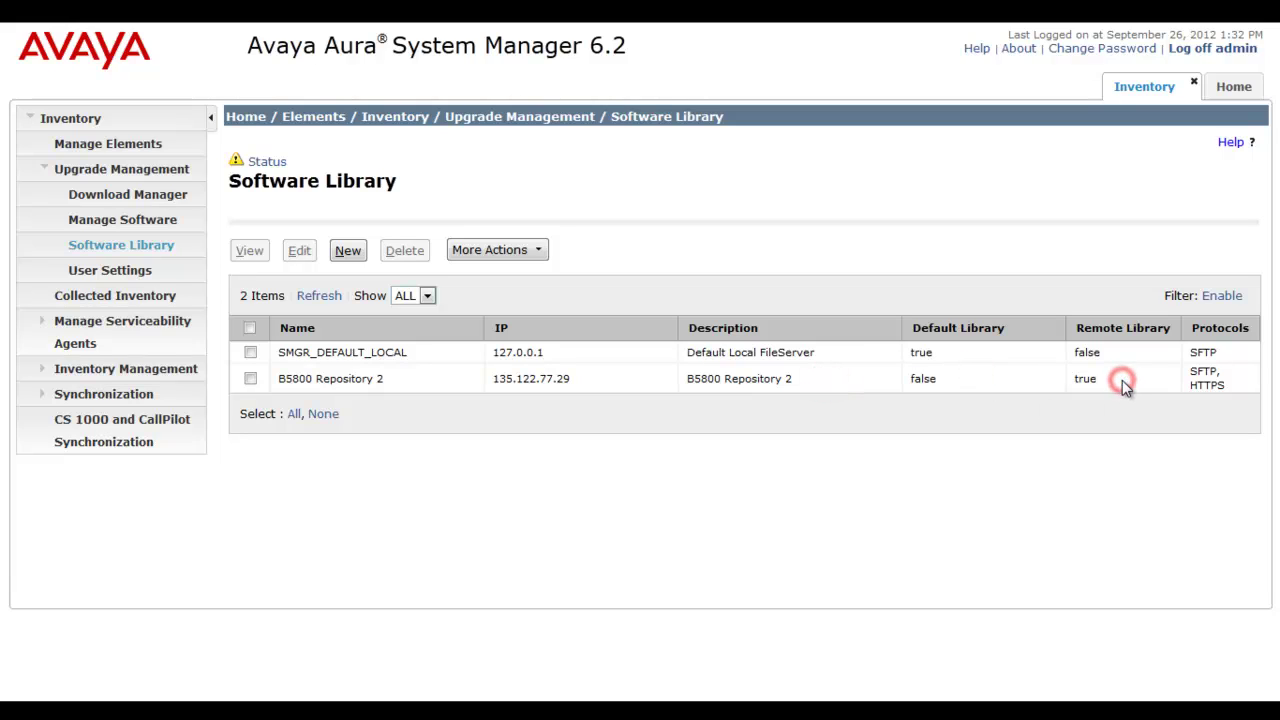
{"action": "left_click", "coordinate": [1239, 377]}
Step: Select B5800 Repository 2 and choose More Actions > Manage Files
{"action": "left_click", "coordinate": [250, 378]}
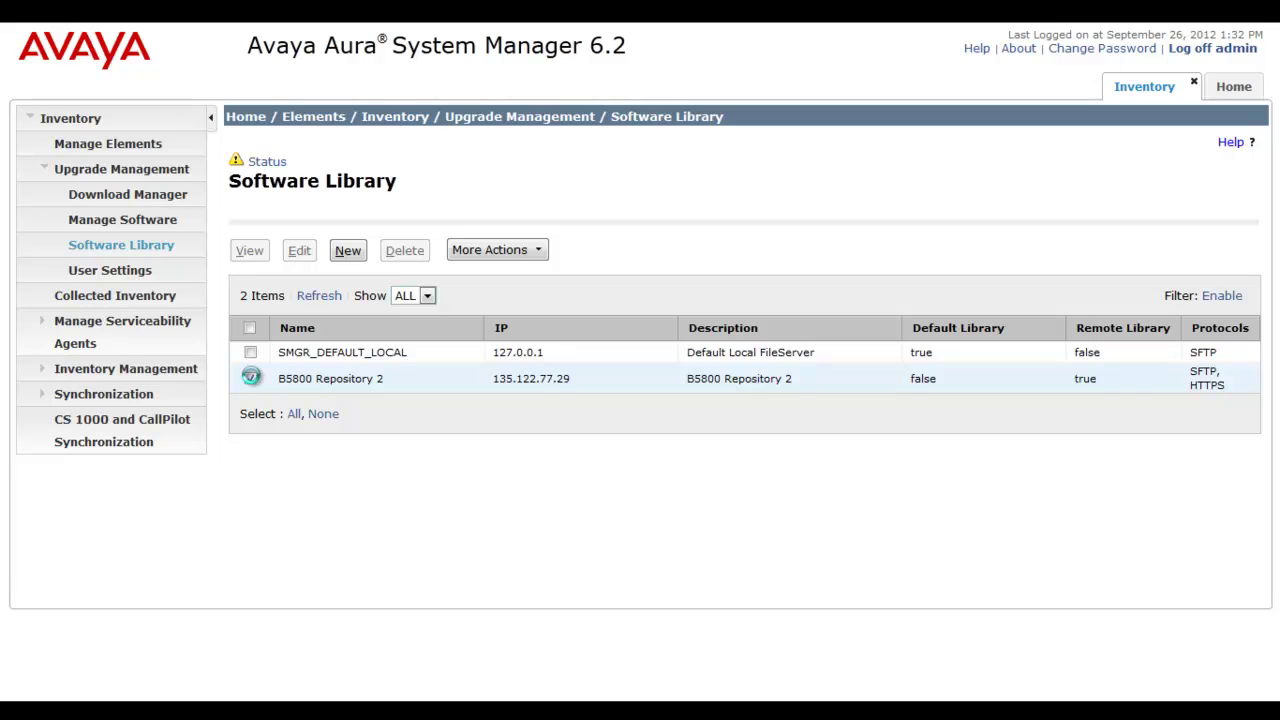
{"action": "left_click", "coordinate": [546, 252]}
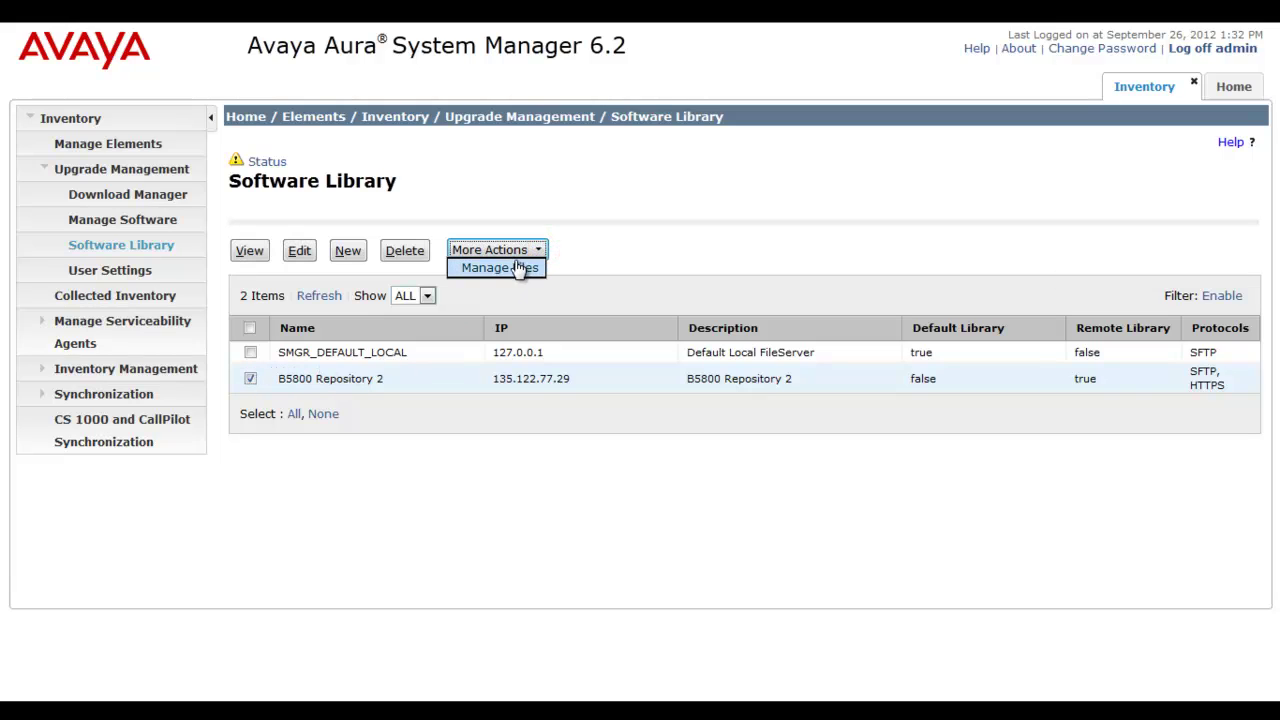
{"action": "left_click", "coordinate": [516, 269]}
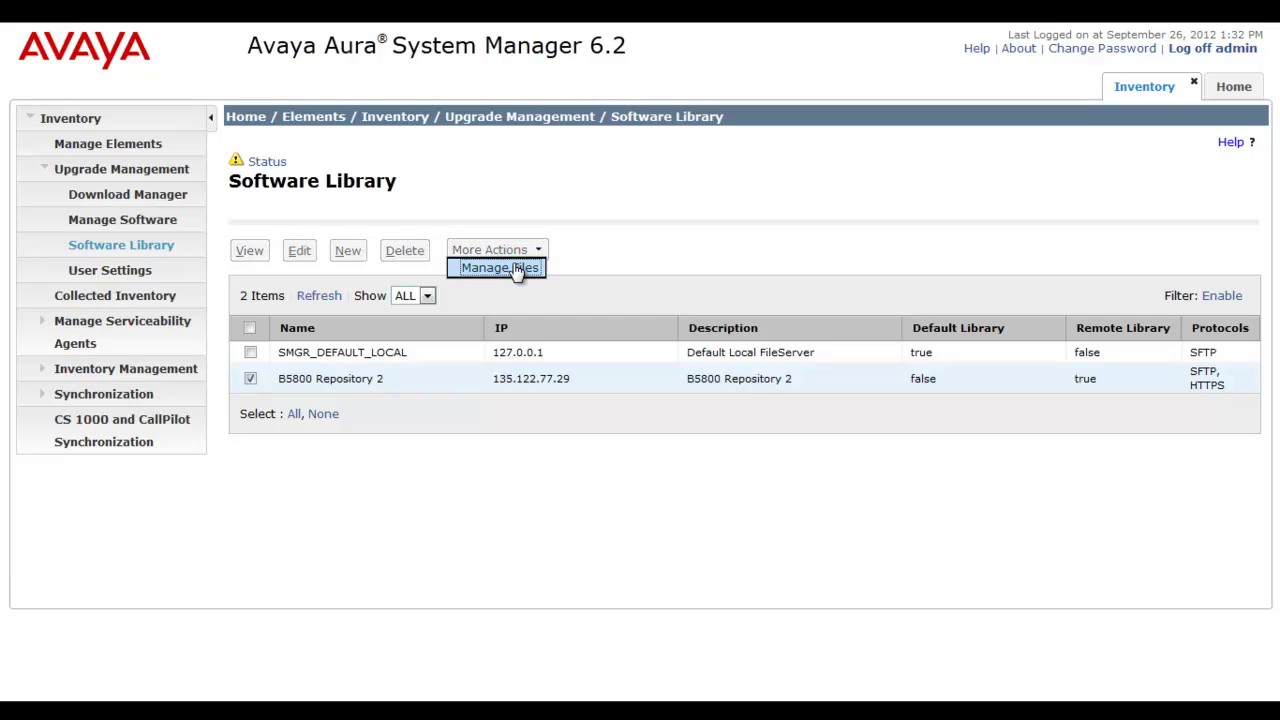